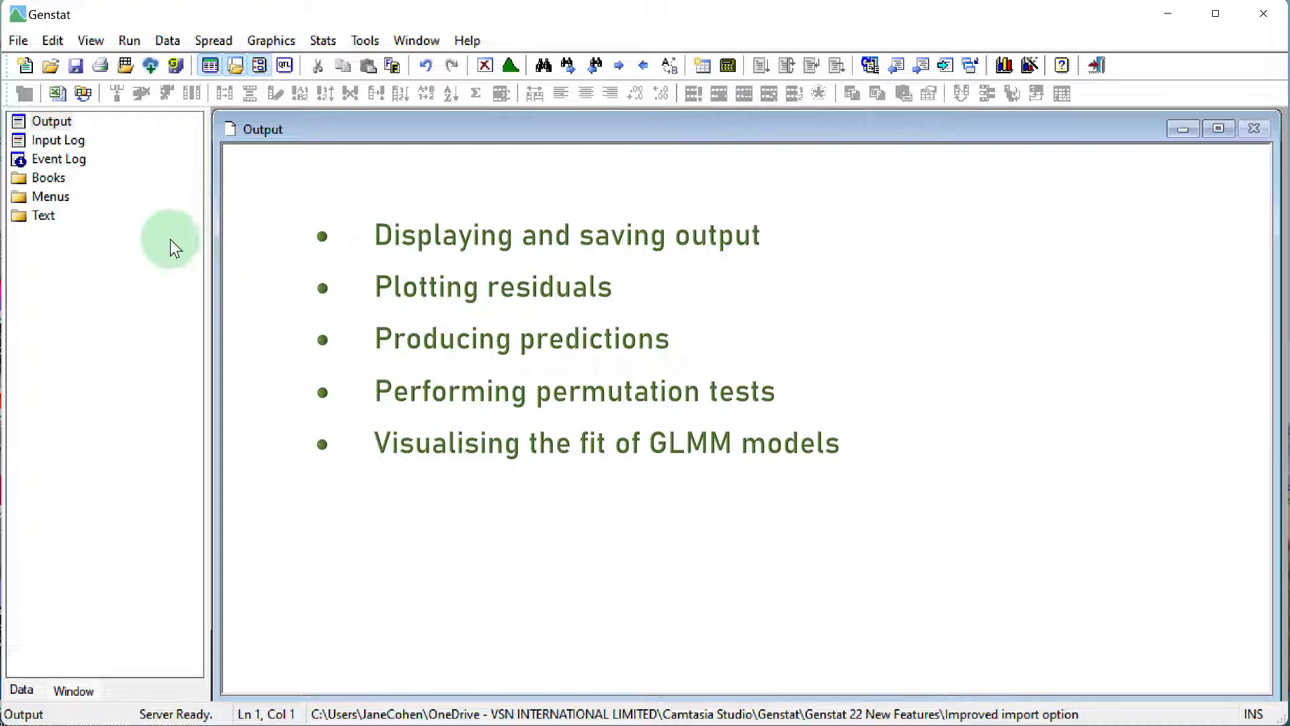
Step: Find the example data set GtKnott2000.gsh and open its data
left_click(23, 39)
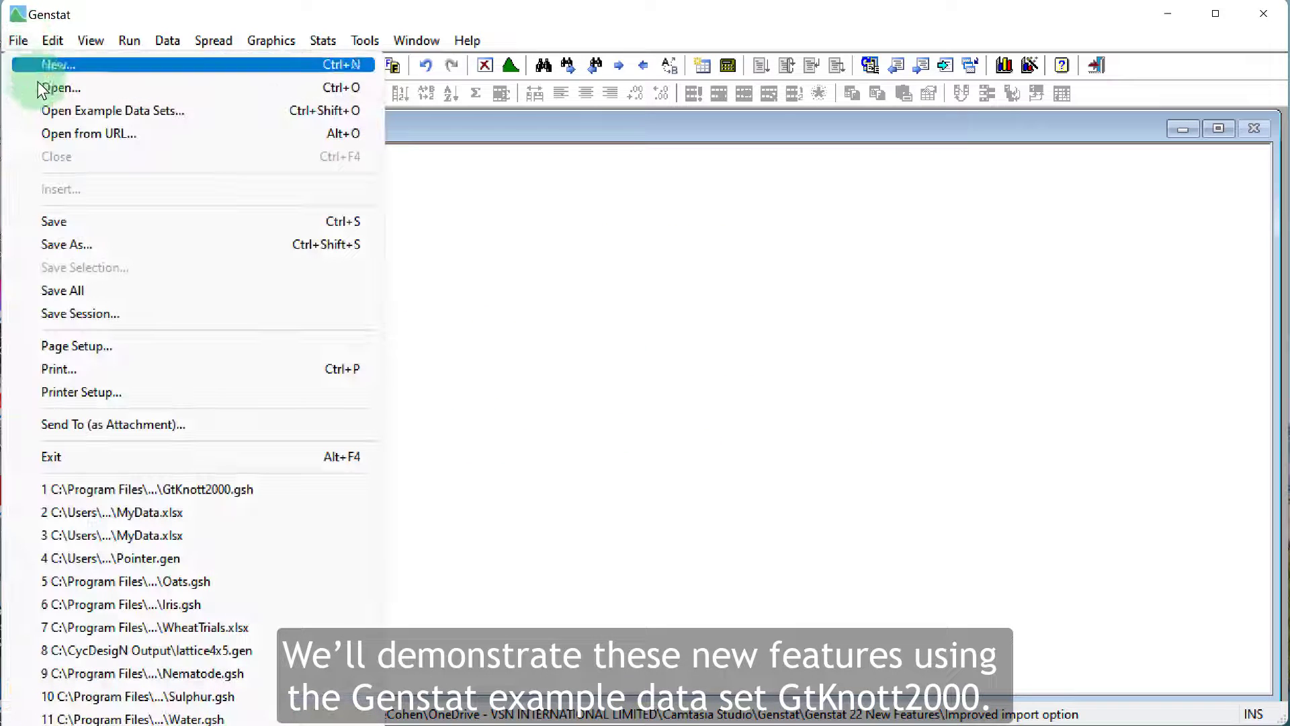
left_click(43, 114)
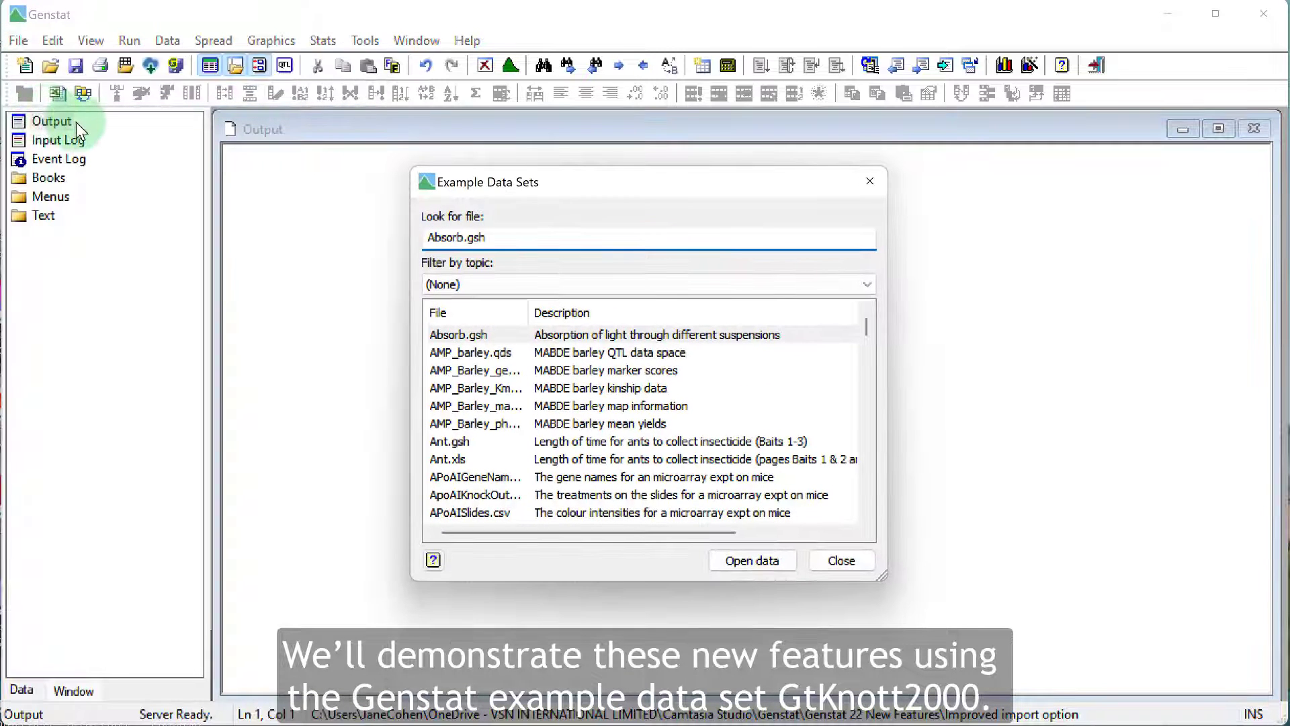
key("ctrl+a")
type("G")
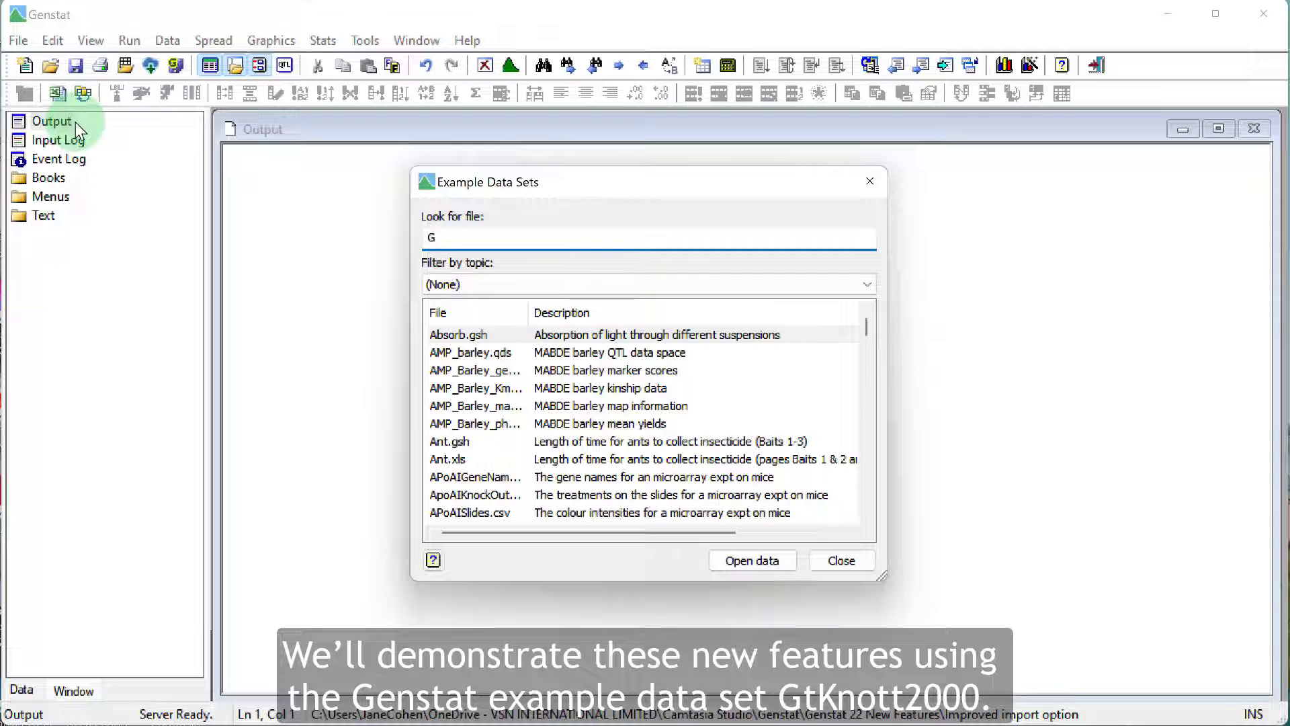
type("tknott")
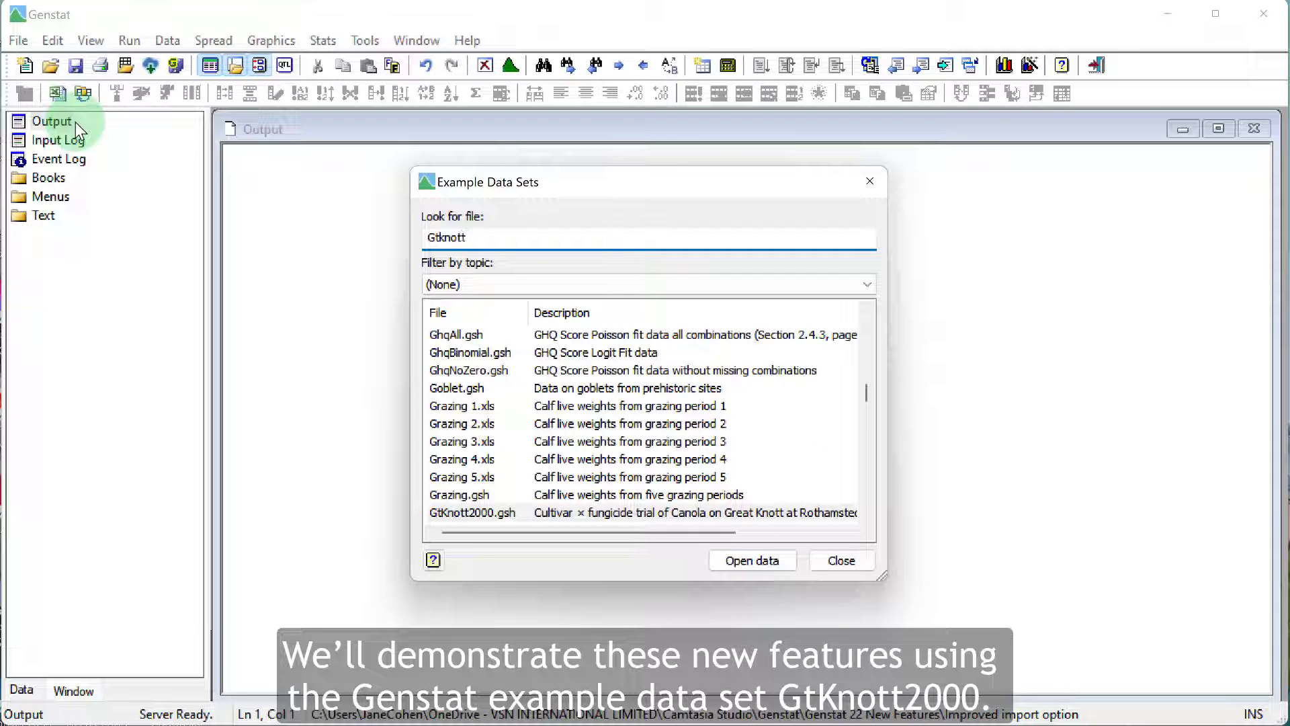
left_click(506, 516)
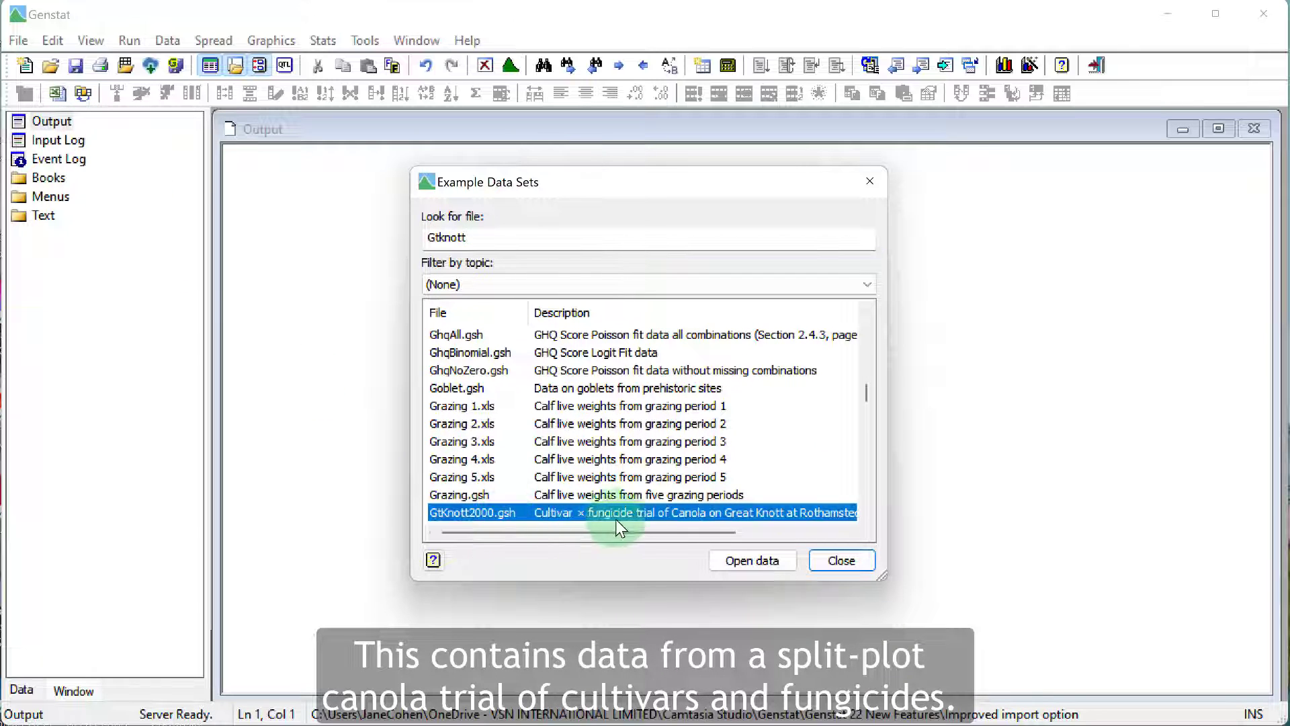
left_click(721, 561)
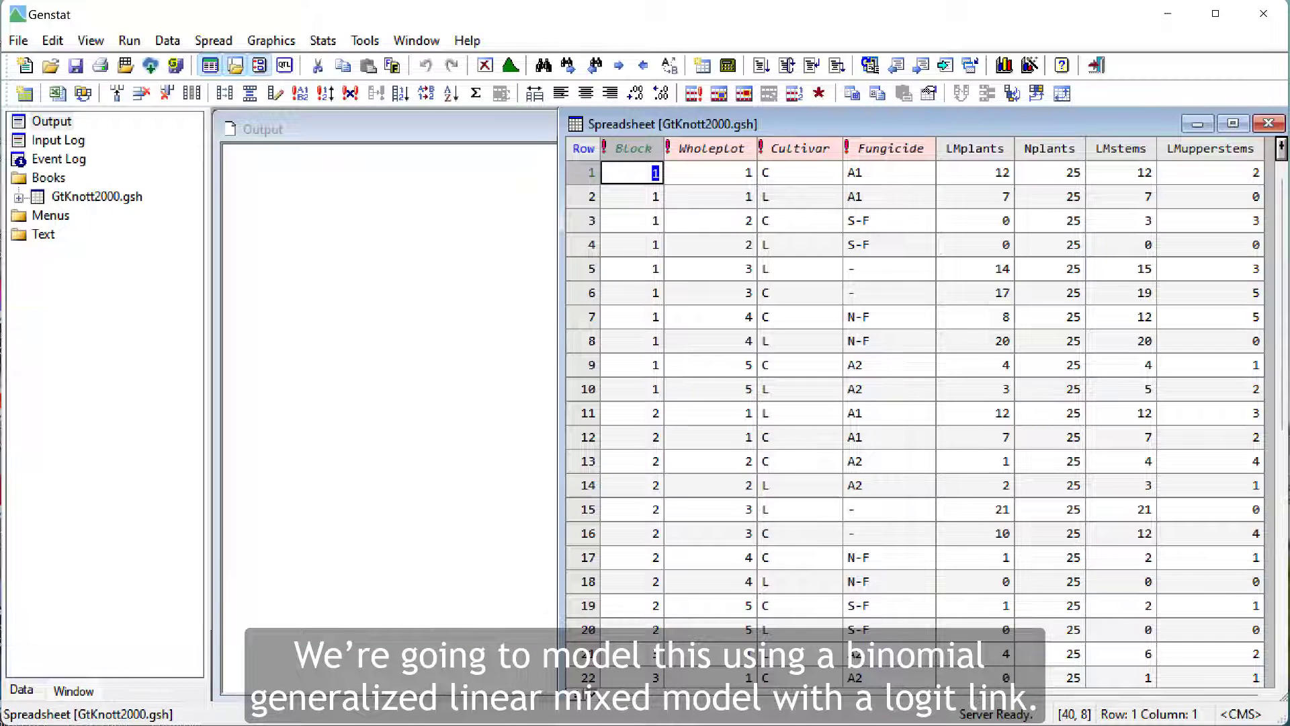
Step: Set up a generalized linear mixed model with response variate LMplants and fixed model Cultivar*Fungicide
left_click(323, 41)
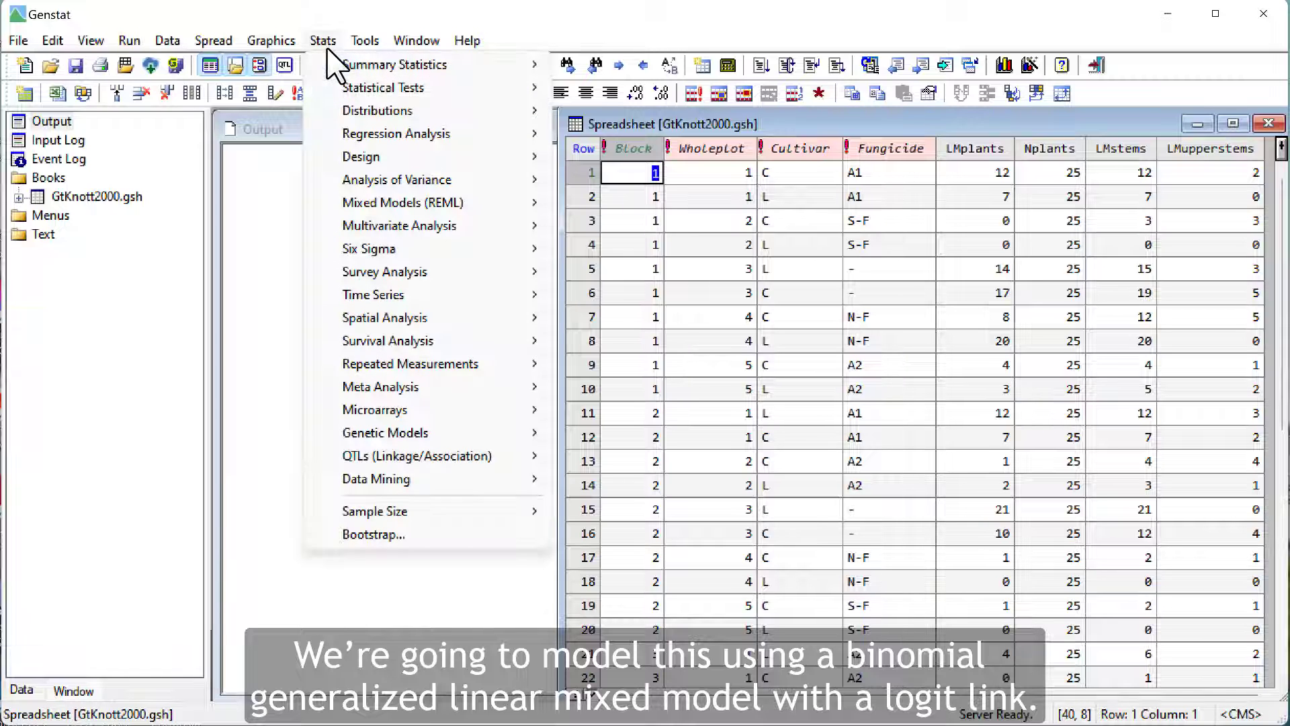
mouse_move(352, 205)
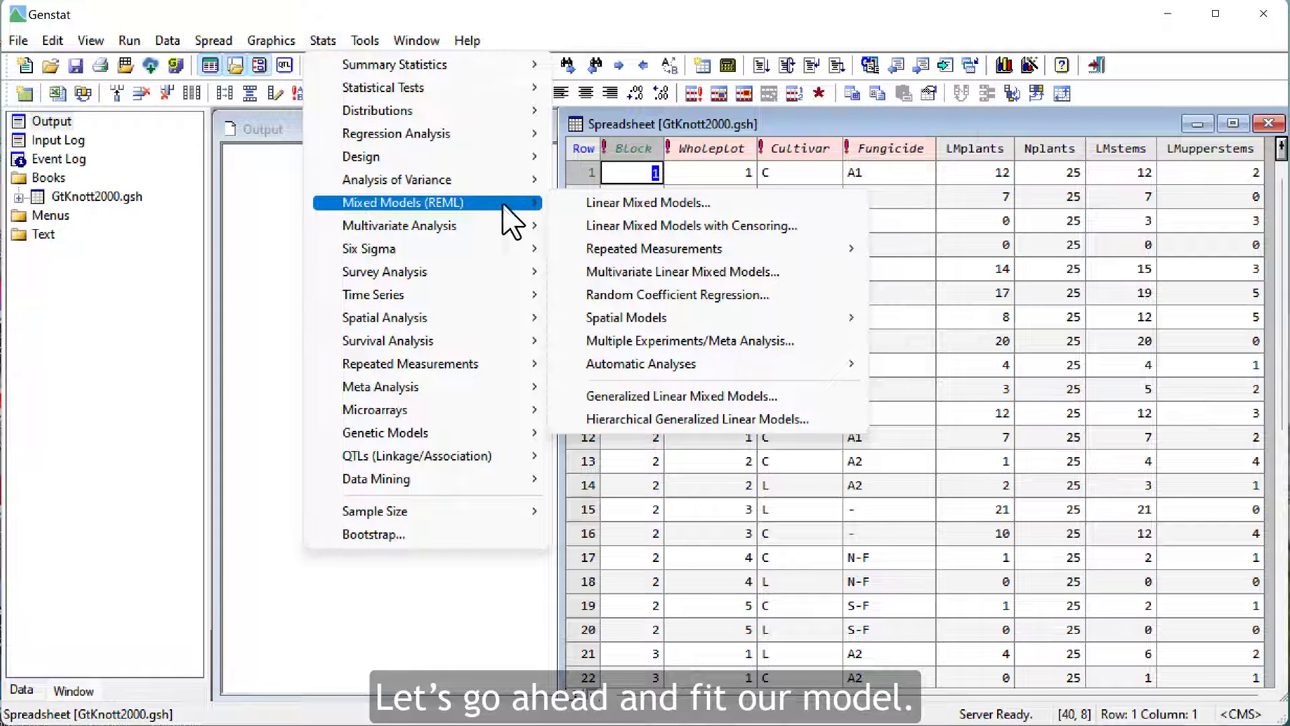
left_click(607, 401)
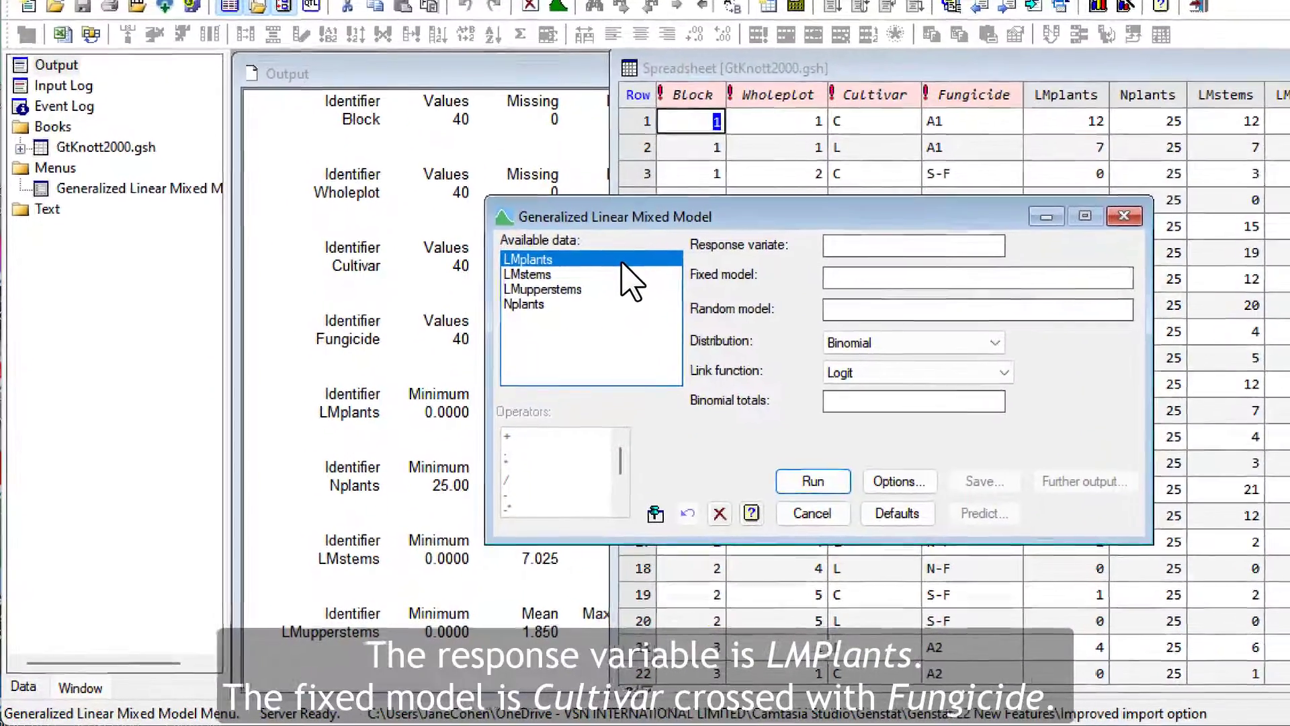
double_click(603, 274)
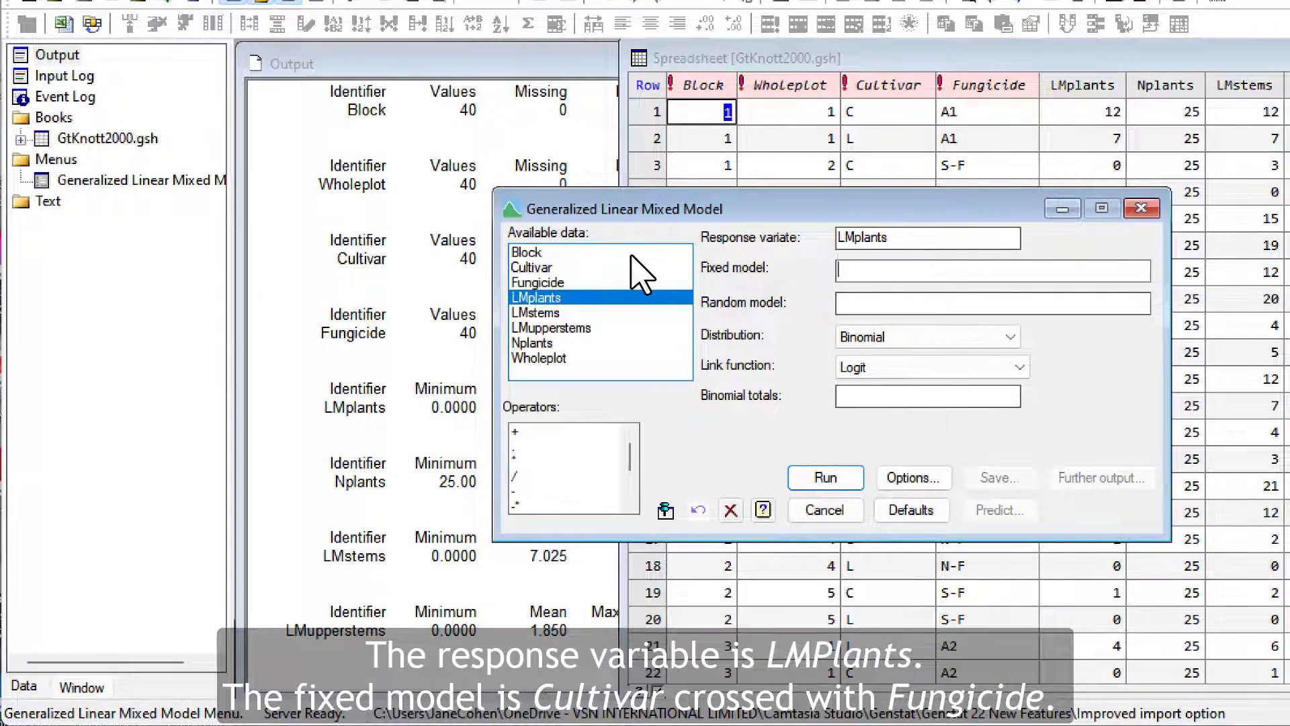
double_click(555, 269)
double_click(518, 460)
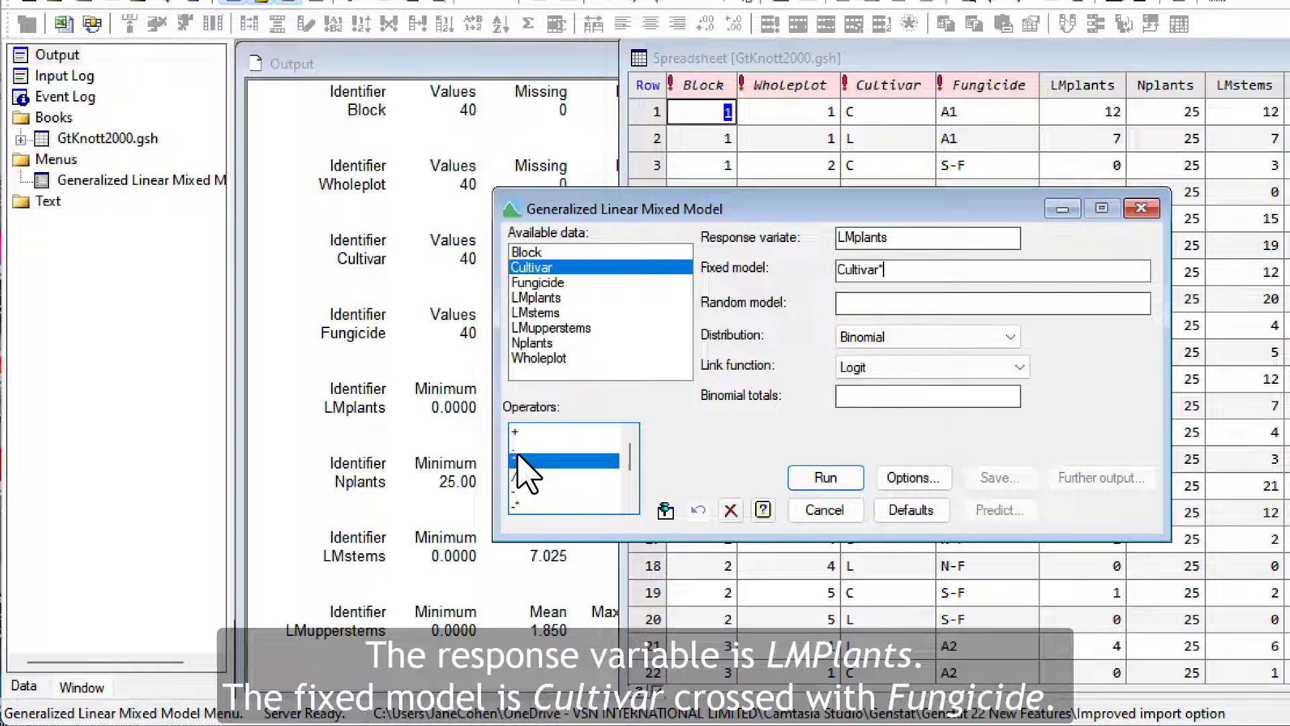
double_click(548, 282)
Step: Specify Block/Wholeplot as the random model
key("Tab")
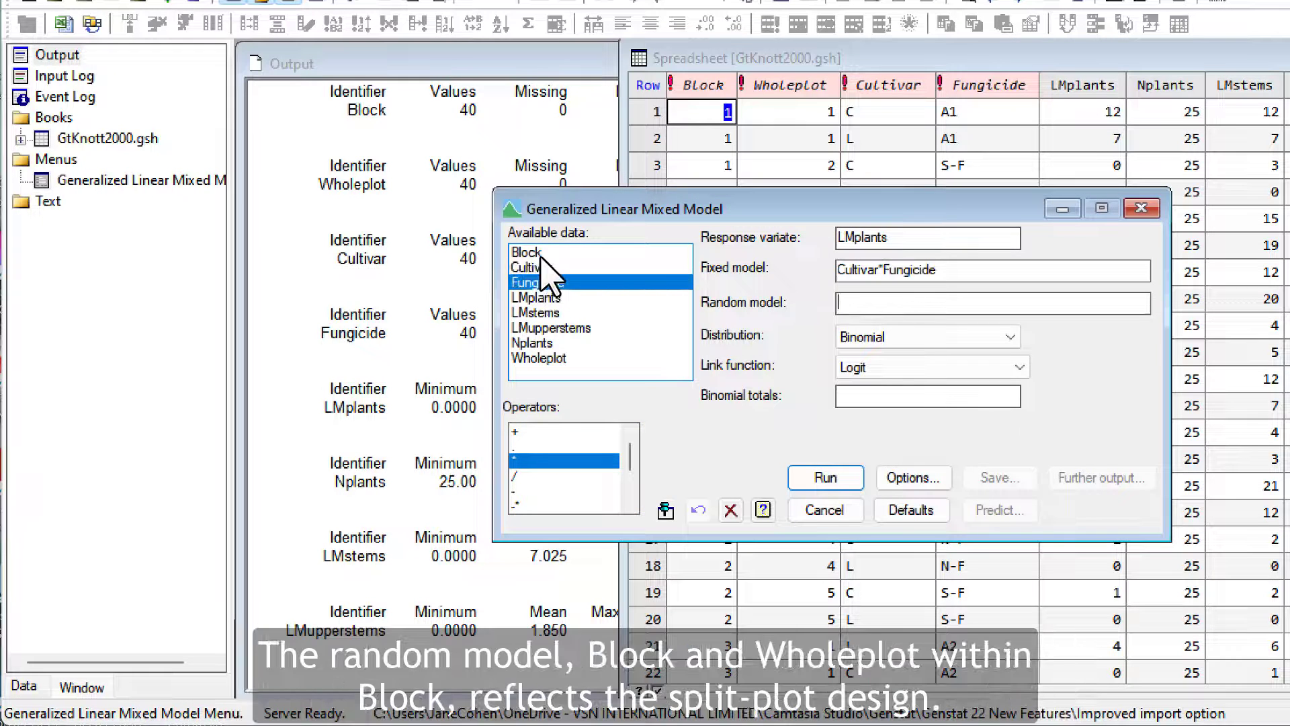
double_click(526, 252)
type("/")
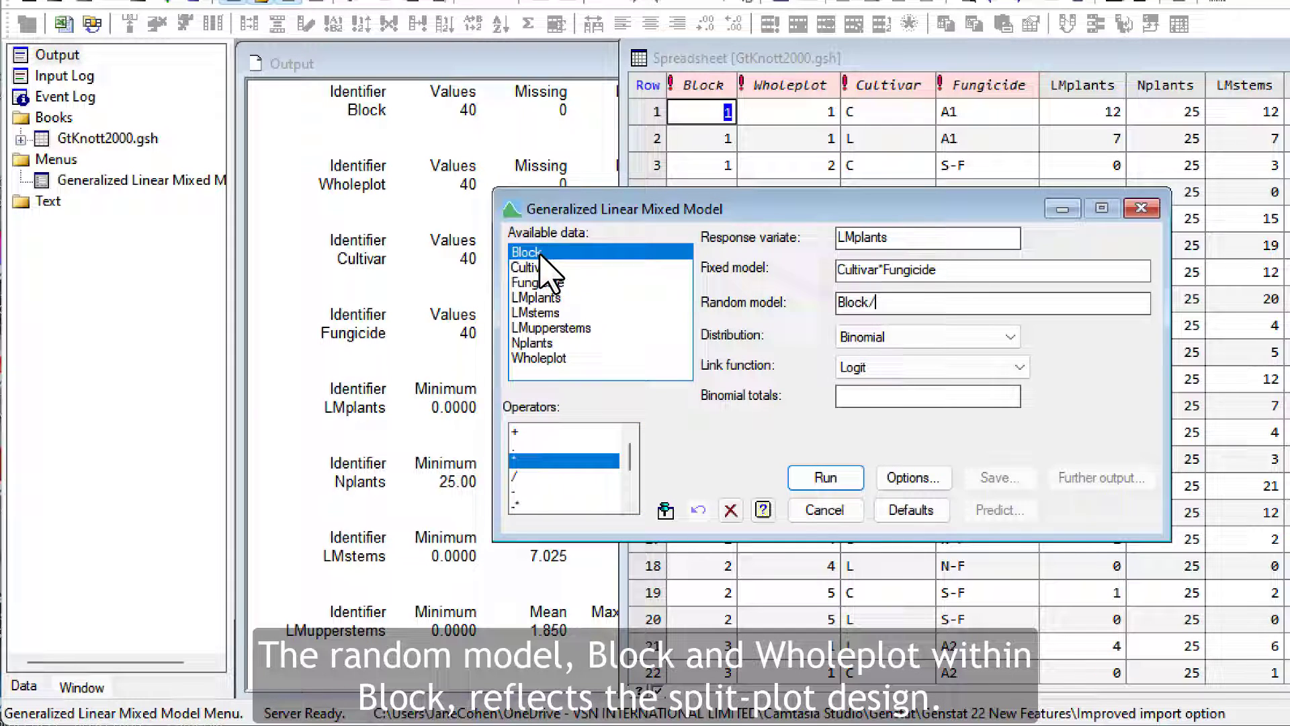
double_click(550, 358)
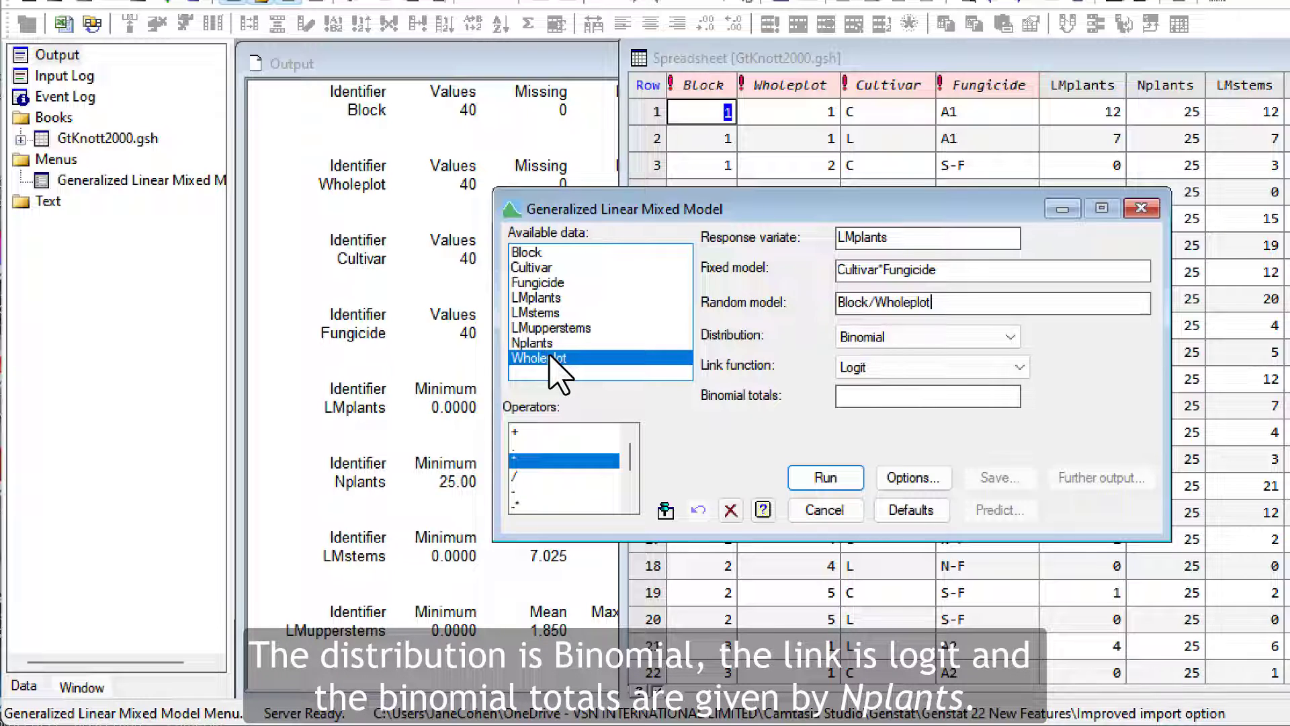
Step: Use Nplants for the binomial totals and fit the generalized linear mixed model
left_click(859, 395)
double_click(543, 300)
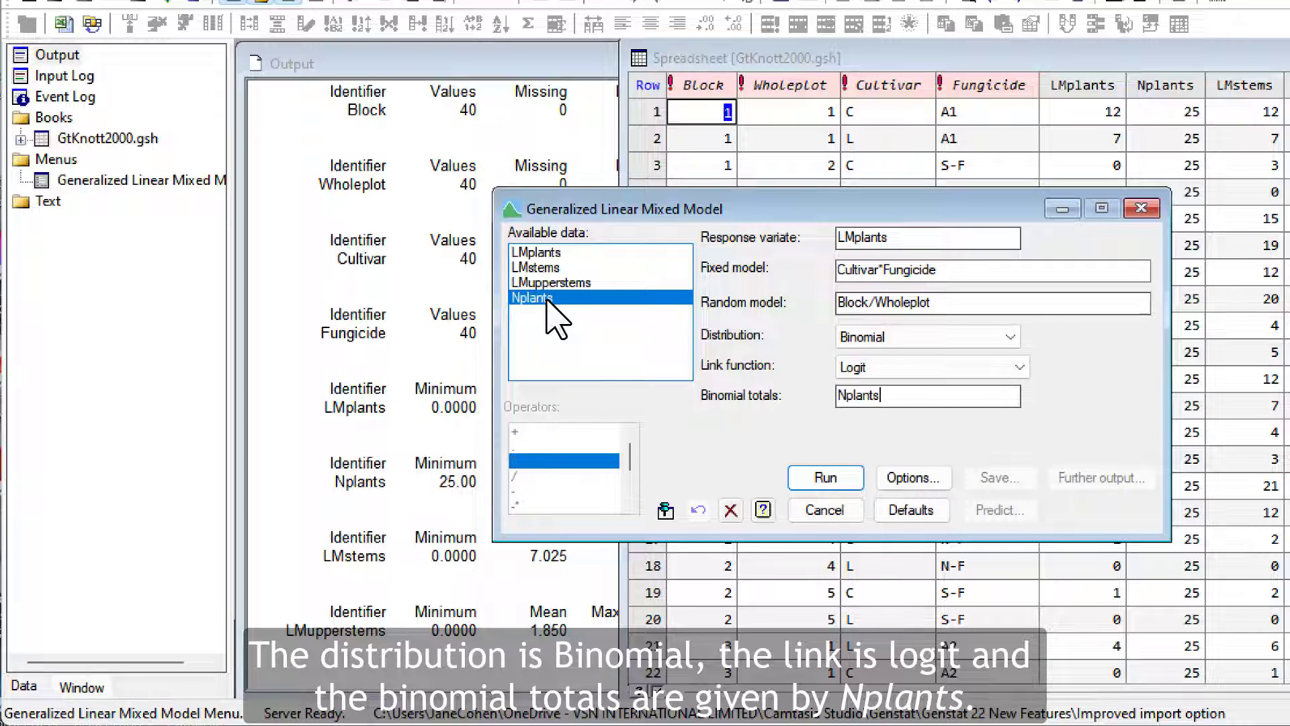
left_click(815, 480)
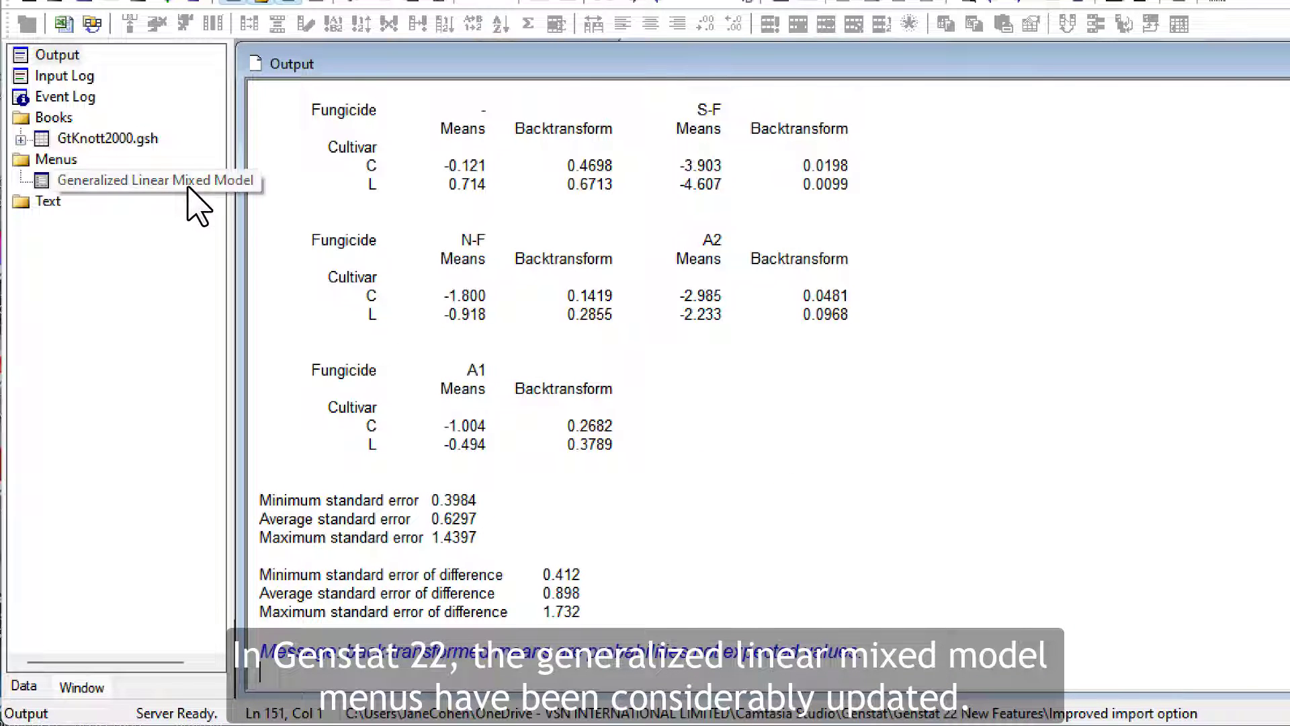
Step: Bring back the Generalized Linear Mixed Model dialog and review its output options and its save options
double_click(189, 188)
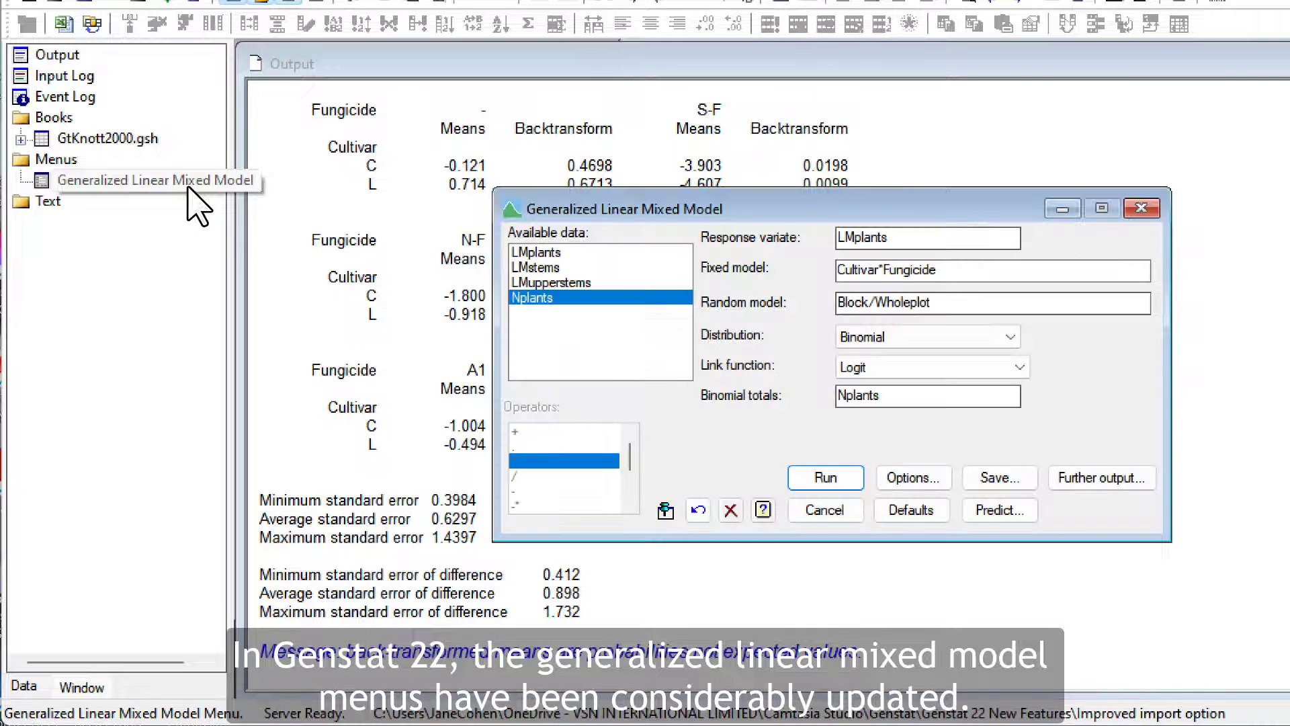
left_click(936, 471)
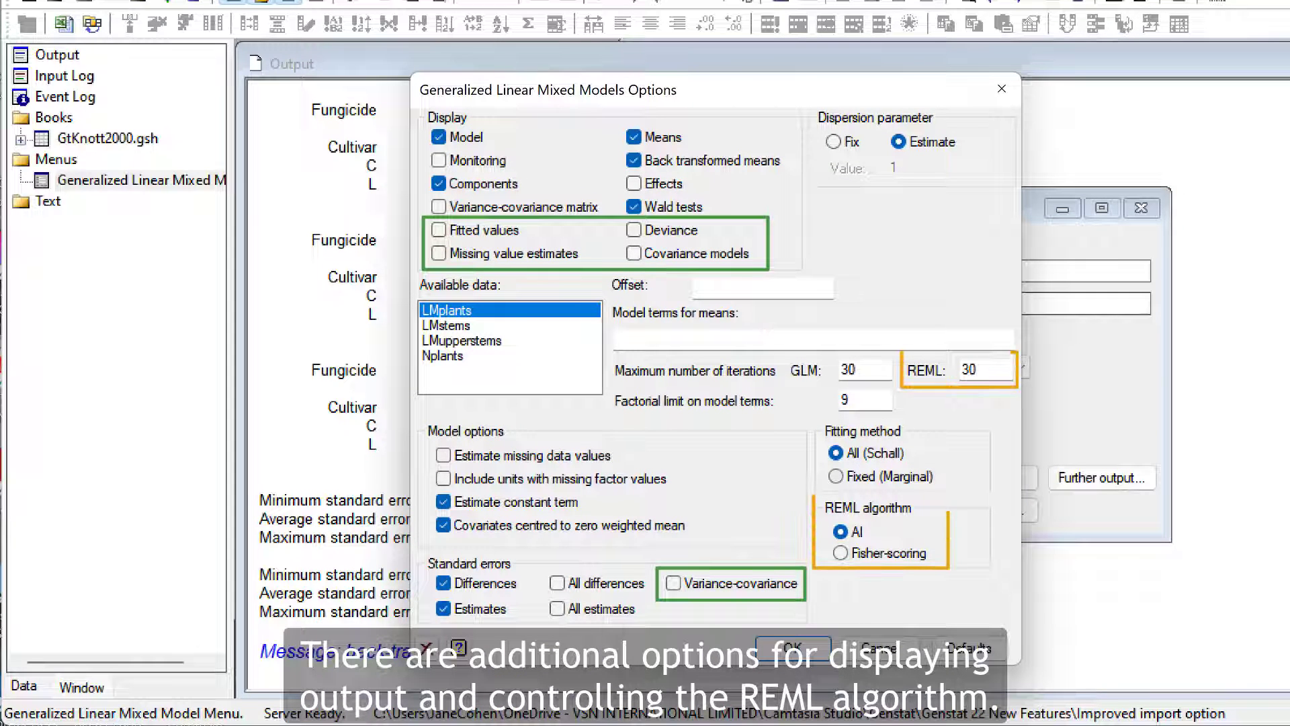
left_click(806, 649)
left_click(994, 479)
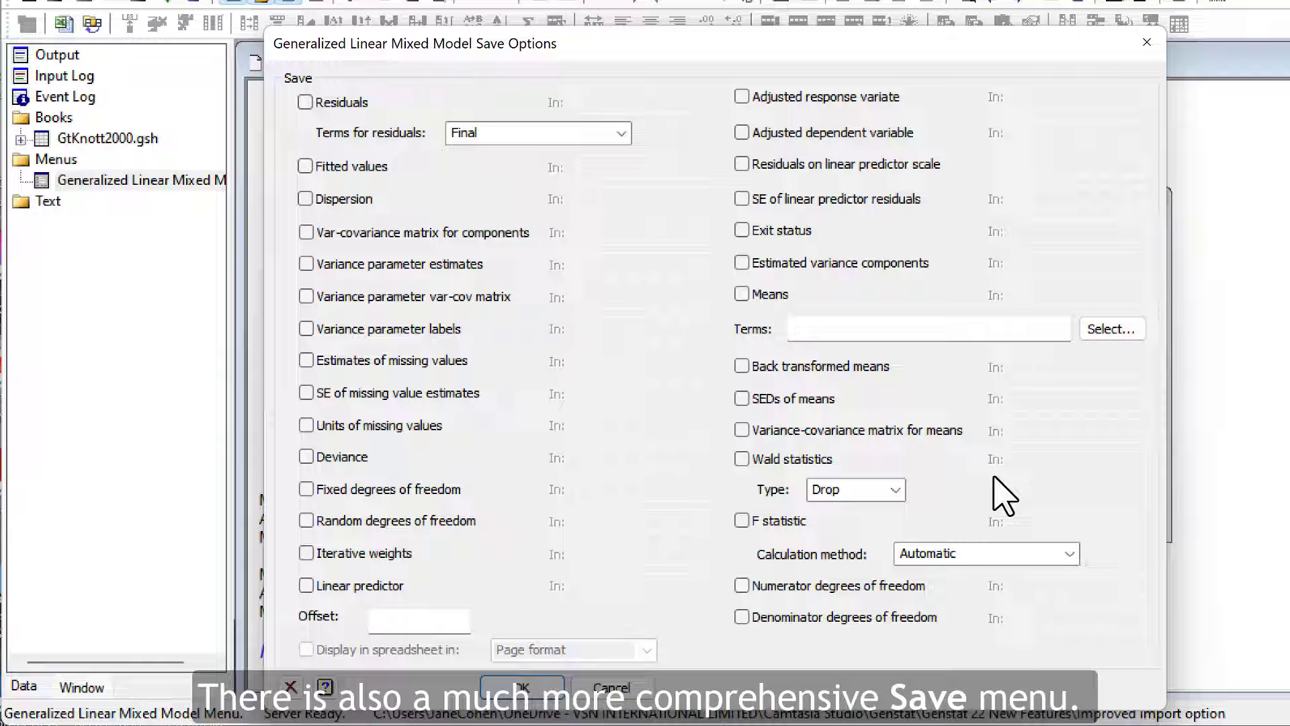
left_click(647, 691)
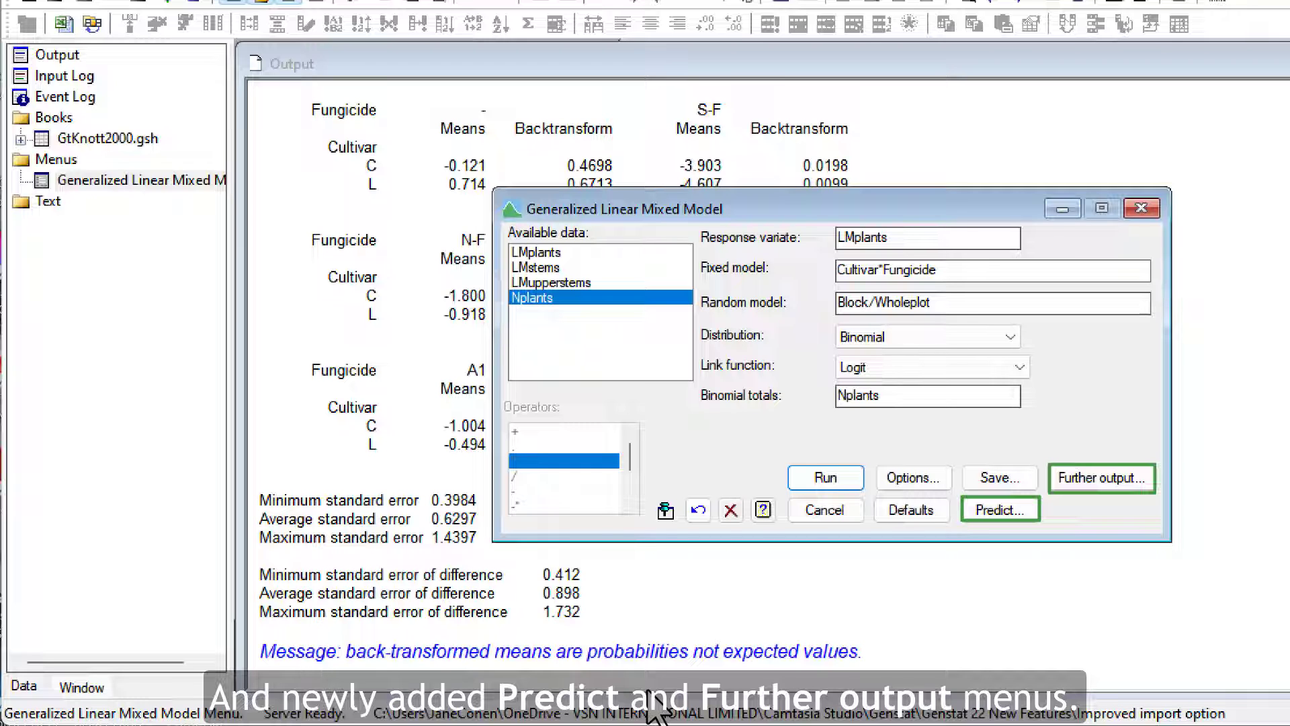
Step: Run a permutation test from the model's further output with block structure Block/Wholeplot for the randomization
left_click(1063, 481)
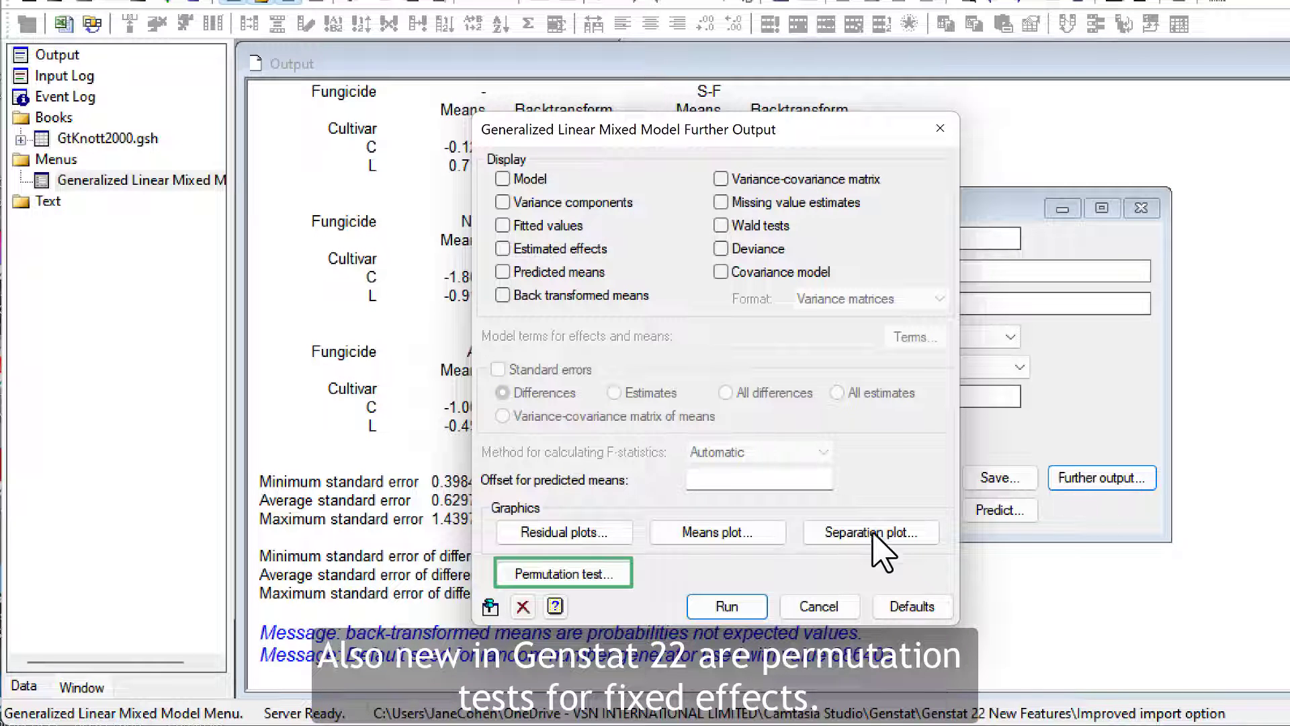
left_click(615, 582)
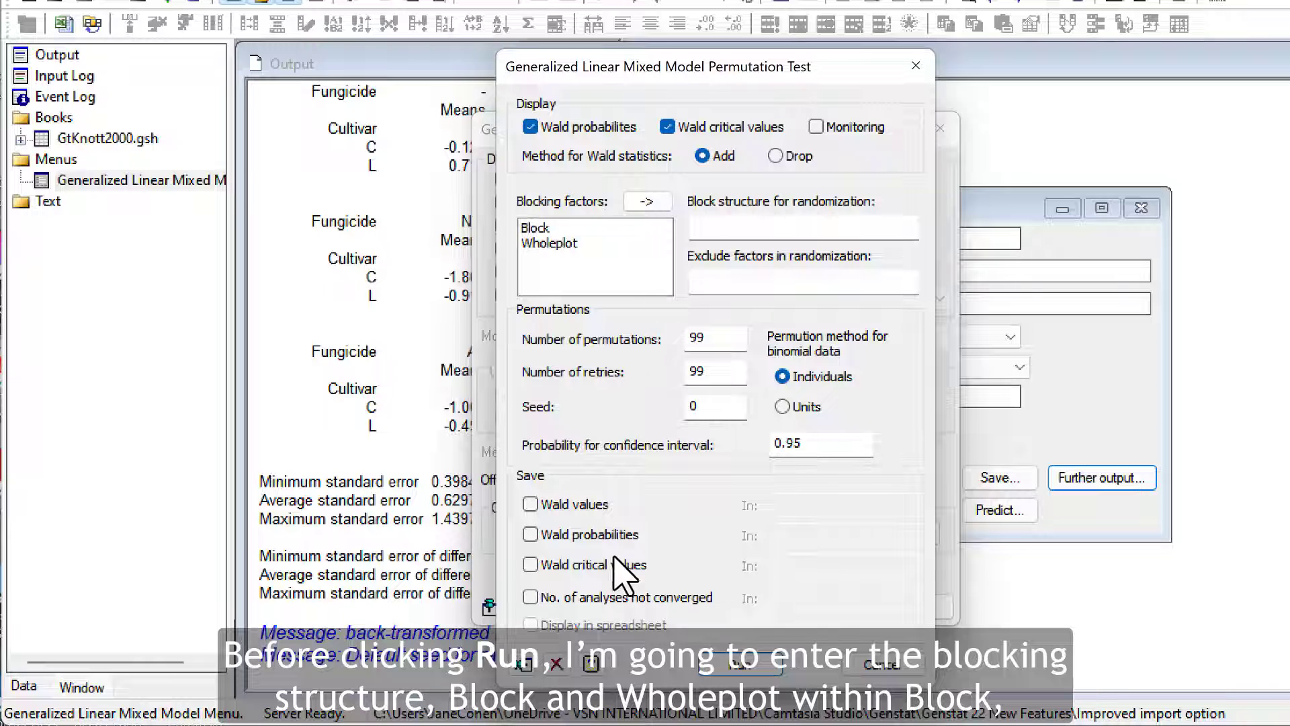
double_click(537, 230)
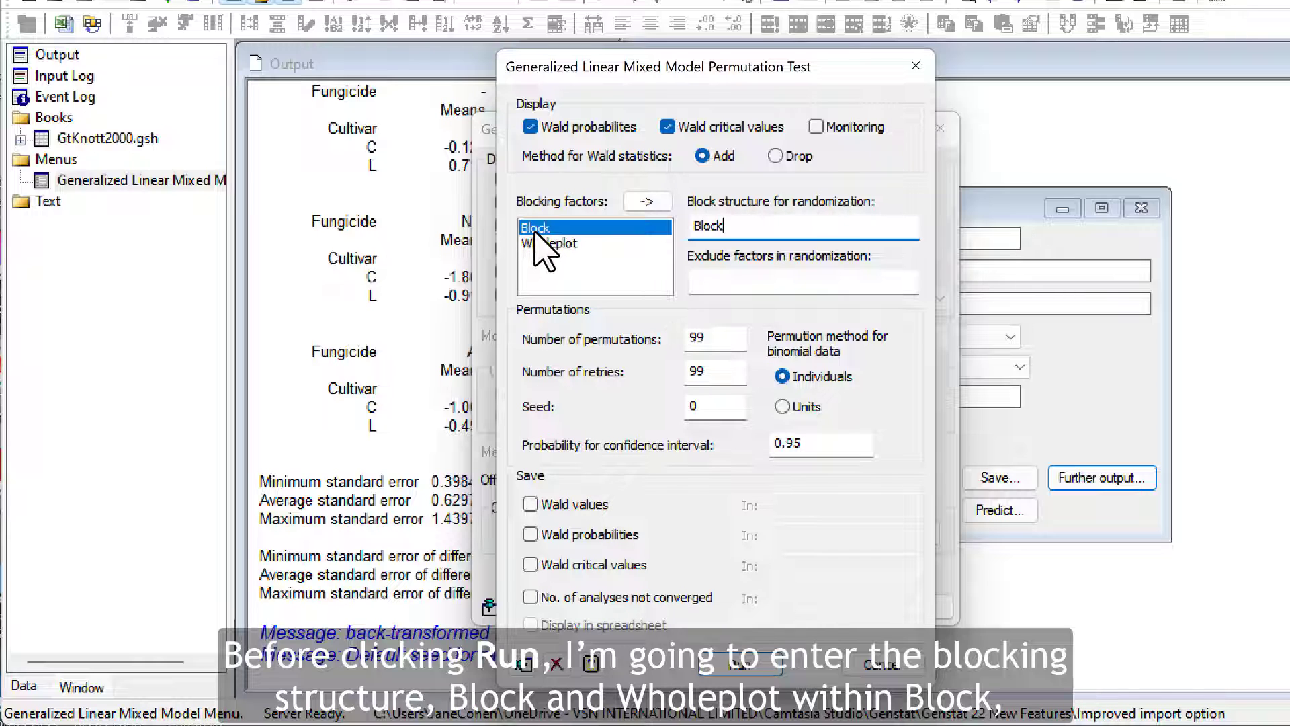
type("/")
double_click(541, 243)
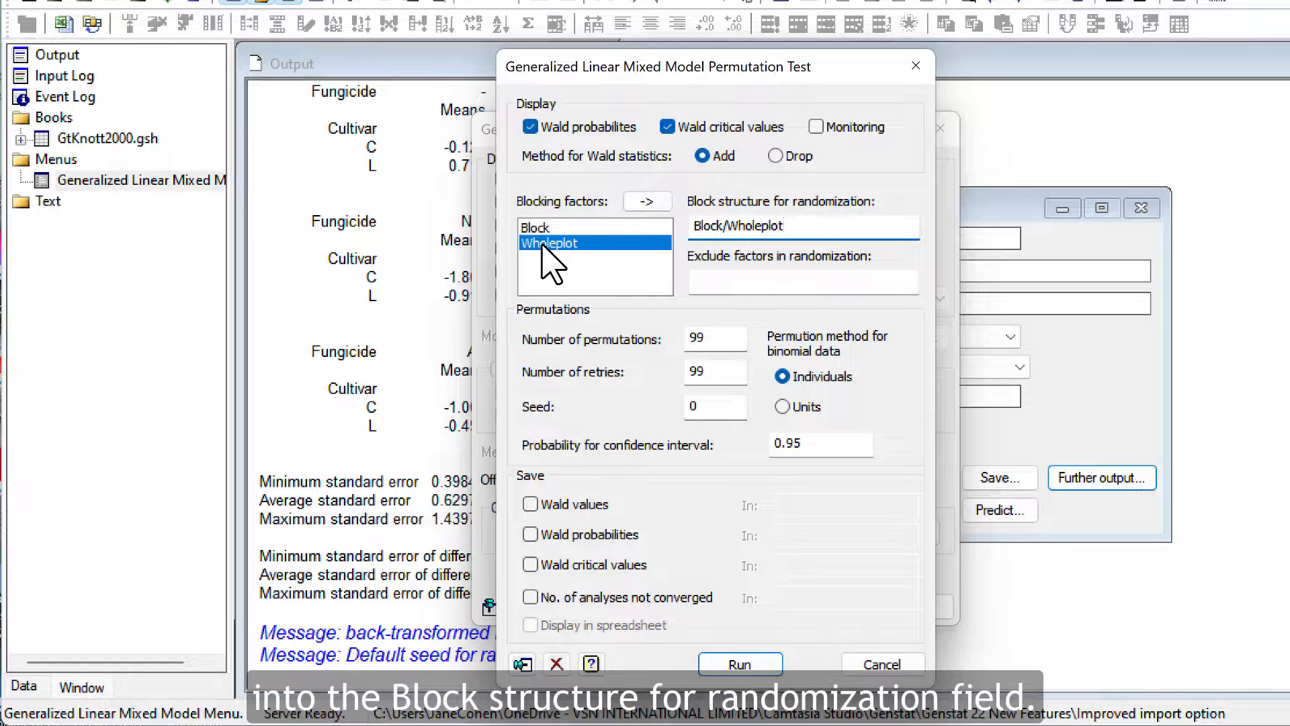
left_click(774, 662)
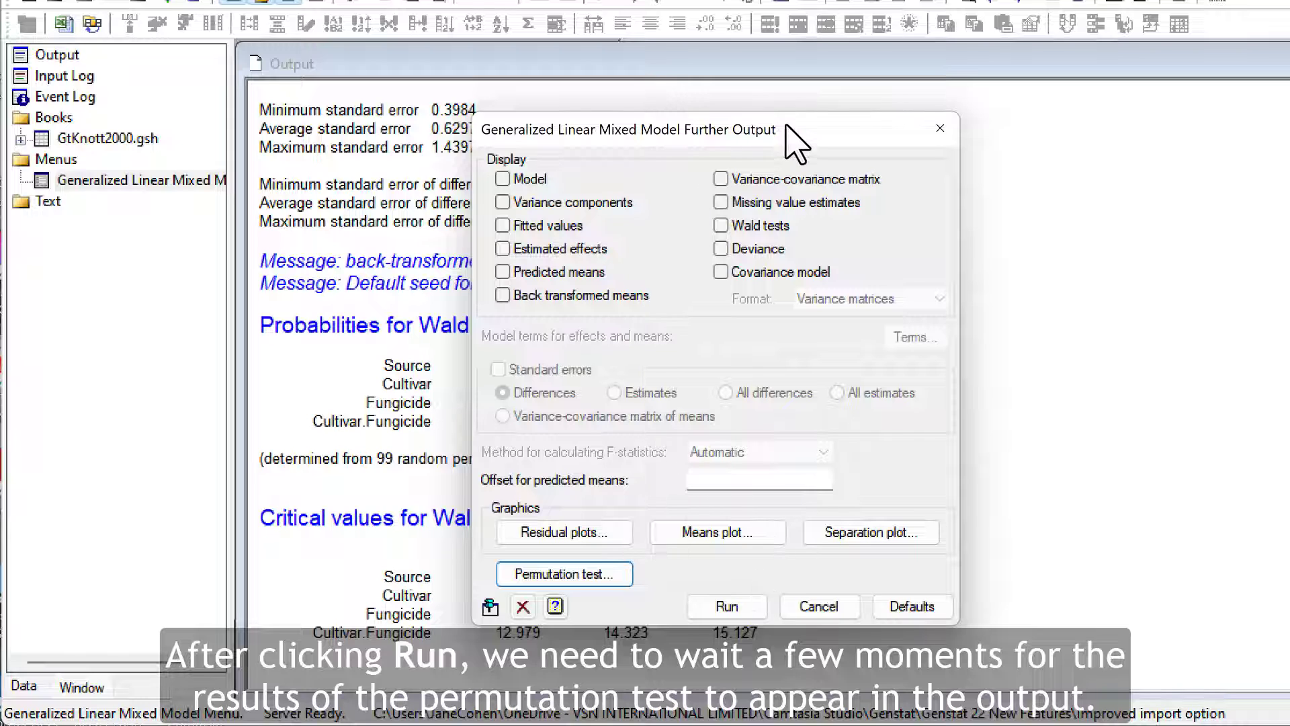
Step: Uncover the output to examine the permutation test's Wald probabilities and critical values, and close the further output dialog
left_click_drag(835, 141, 1105, 131)
left_click_drag(1215, 110, 1245, 116)
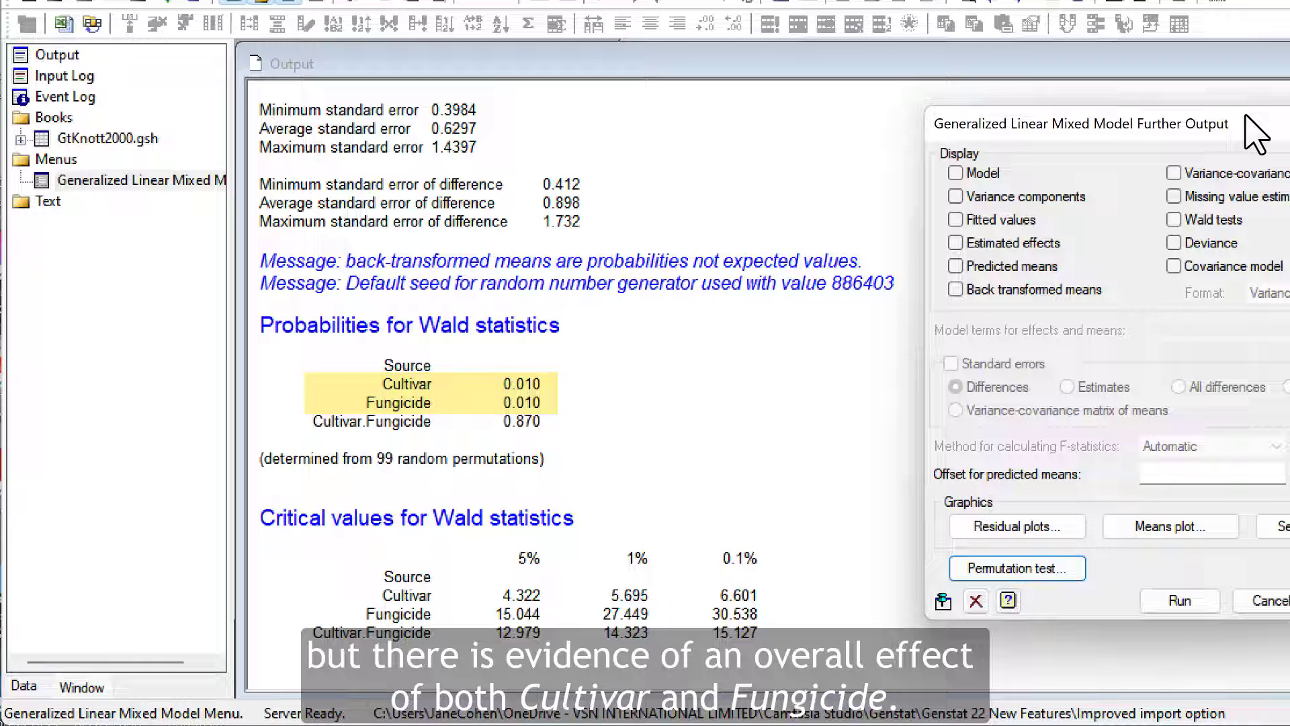
left_click_drag(1246, 115, 936, 101)
left_click(965, 589)
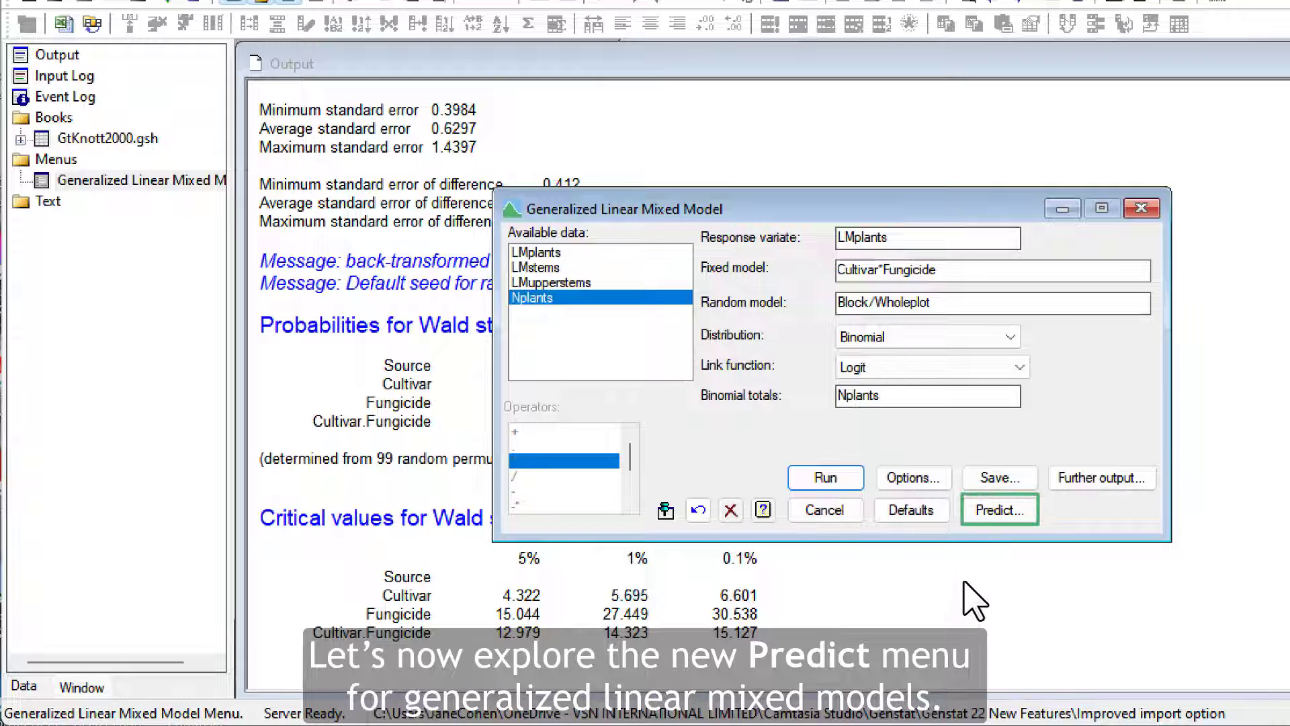
Step: Set up predictions from the fitted model with Cultivar and Fungicide as explanatory variables at all levels
left_click(981, 512)
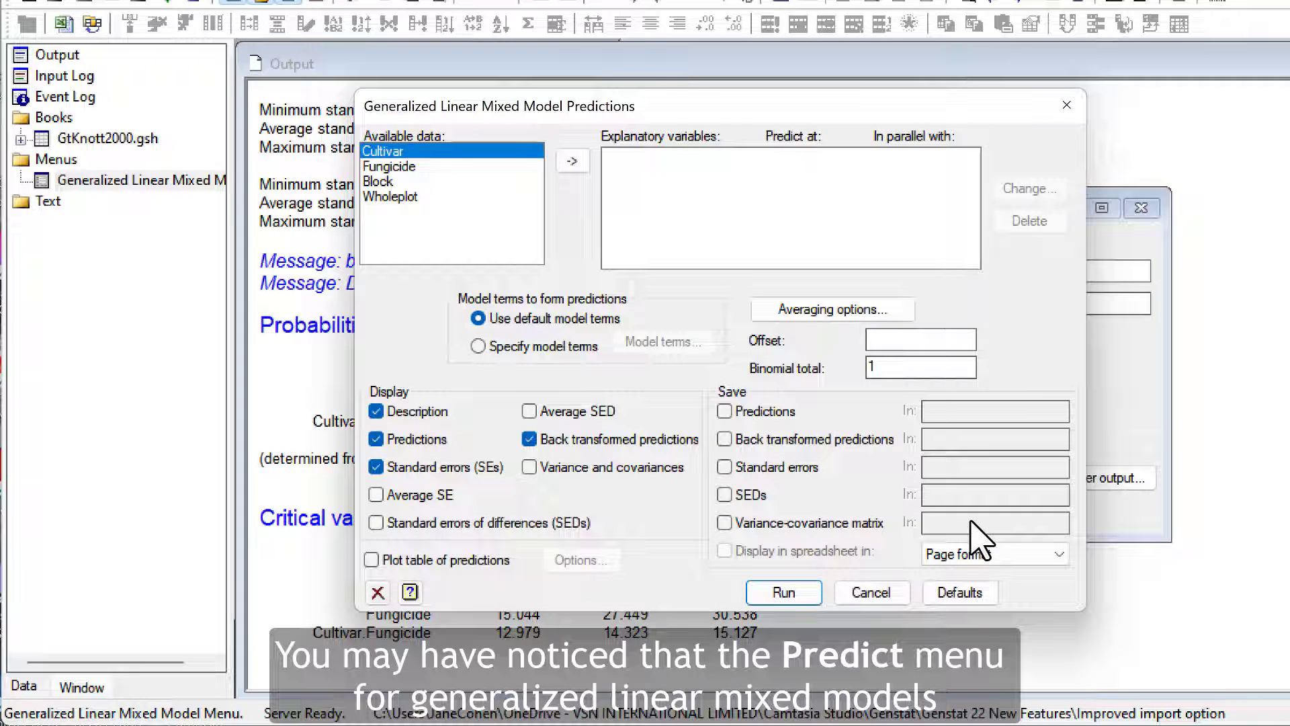
double_click(433, 156)
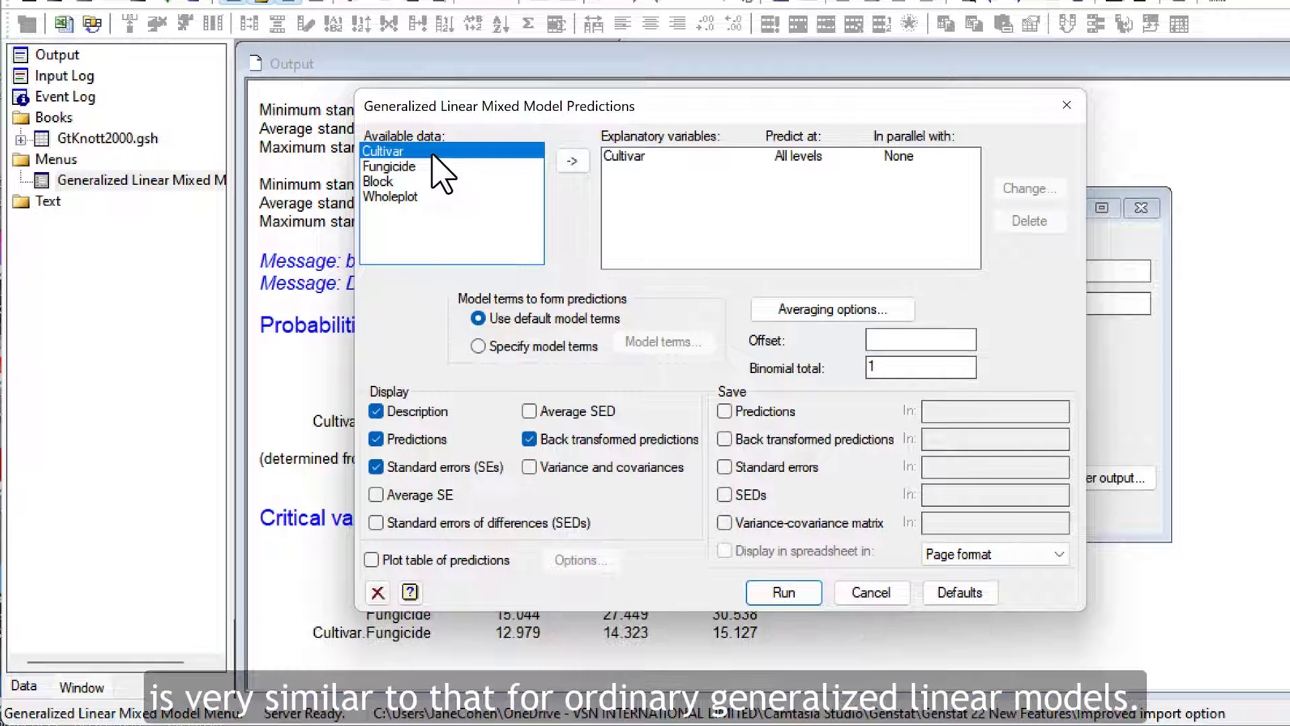
left_click(430, 168)
left_click(584, 165)
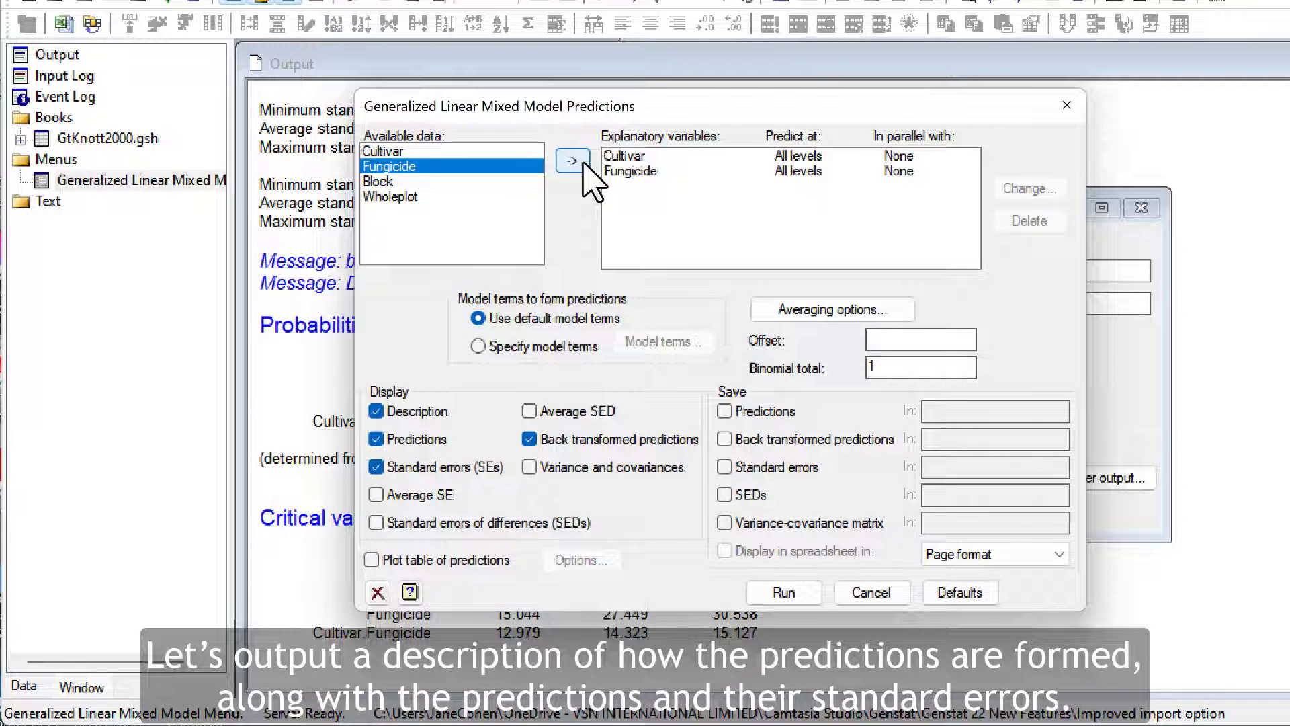
Step: Leave out back transformed predictions, add a means plot with average standard error of differences bars, and run the predictions
left_click(530, 438)
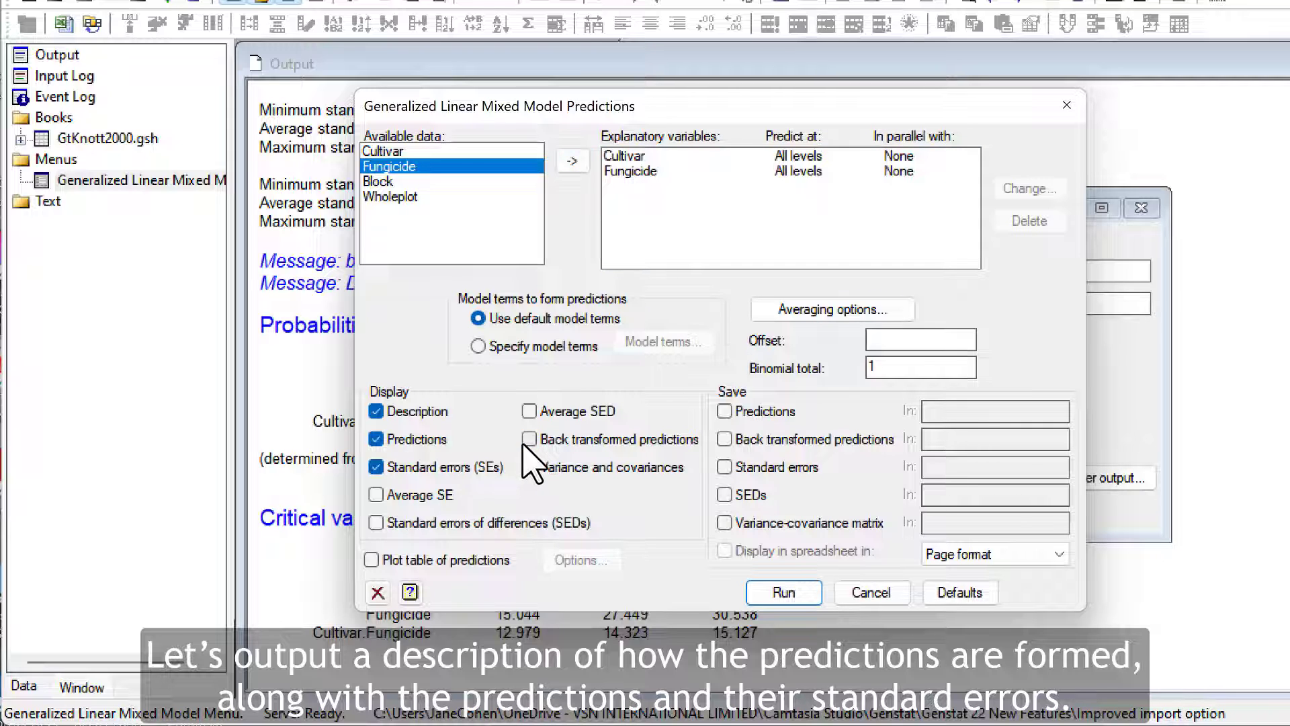
left_click(371, 560)
left_click(563, 564)
left_click(629, 438)
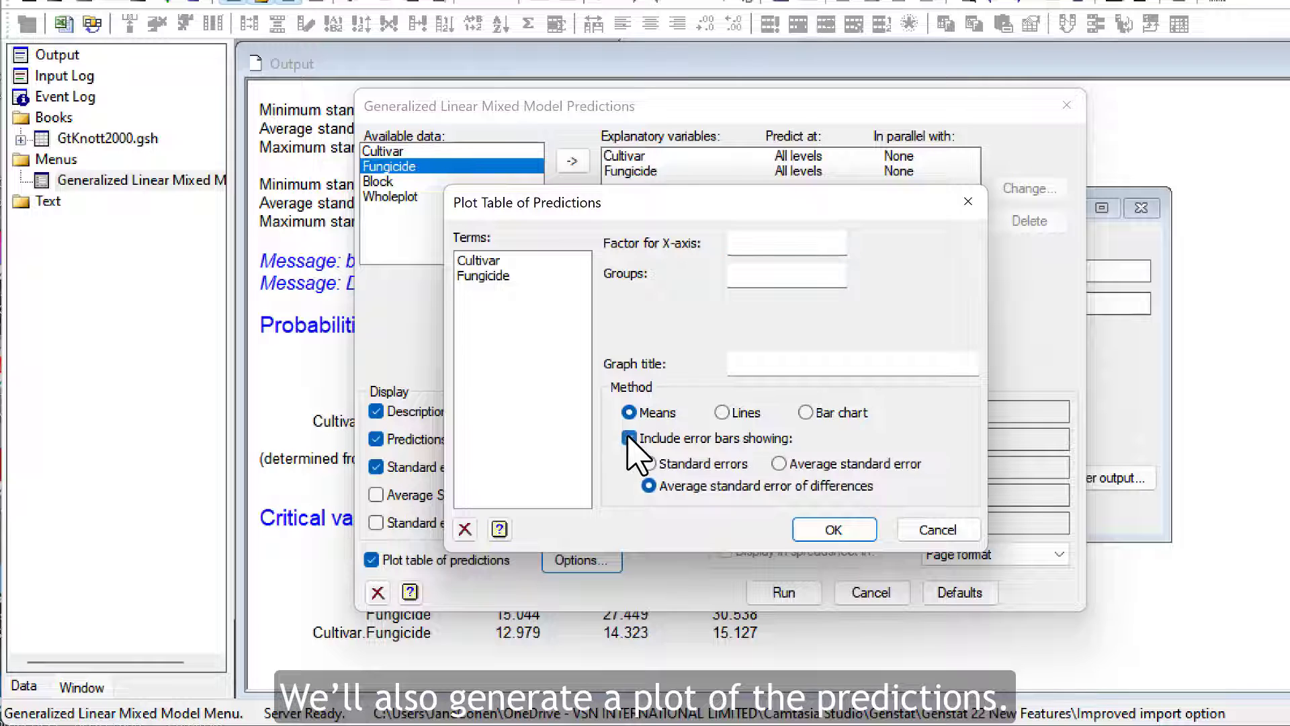
left_click(828, 538)
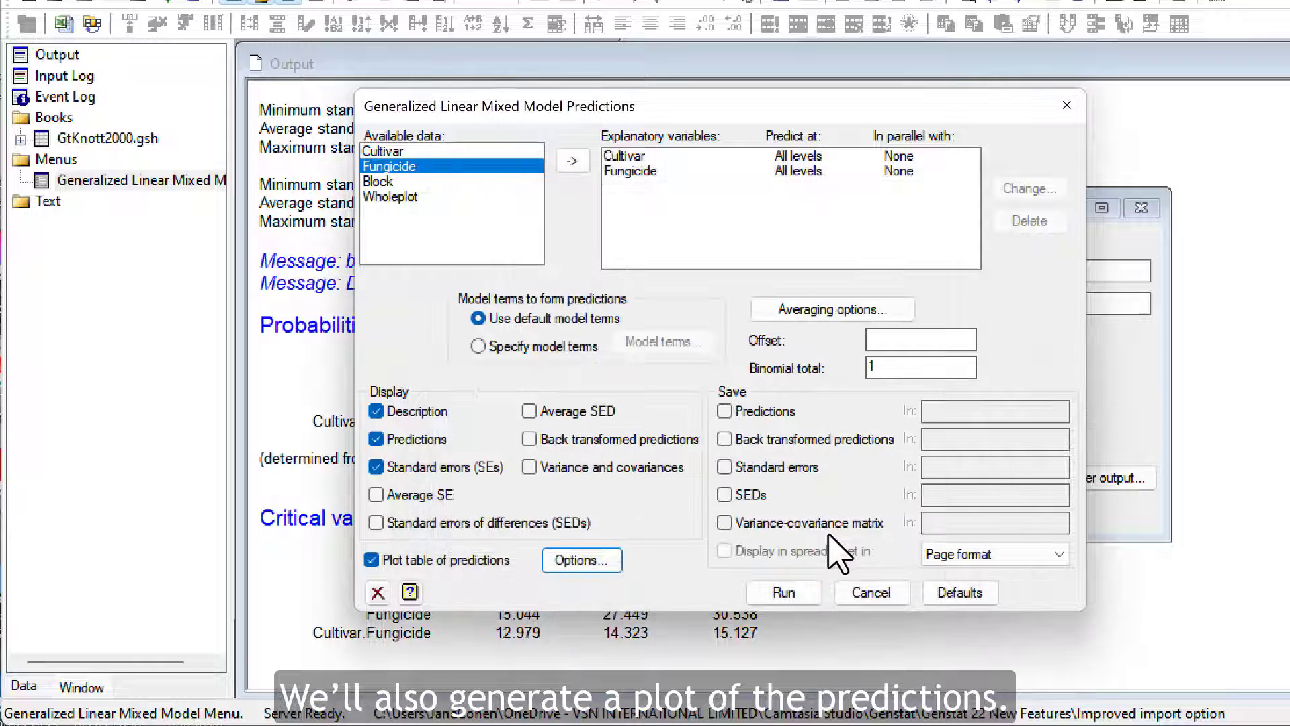
left_click(793, 596)
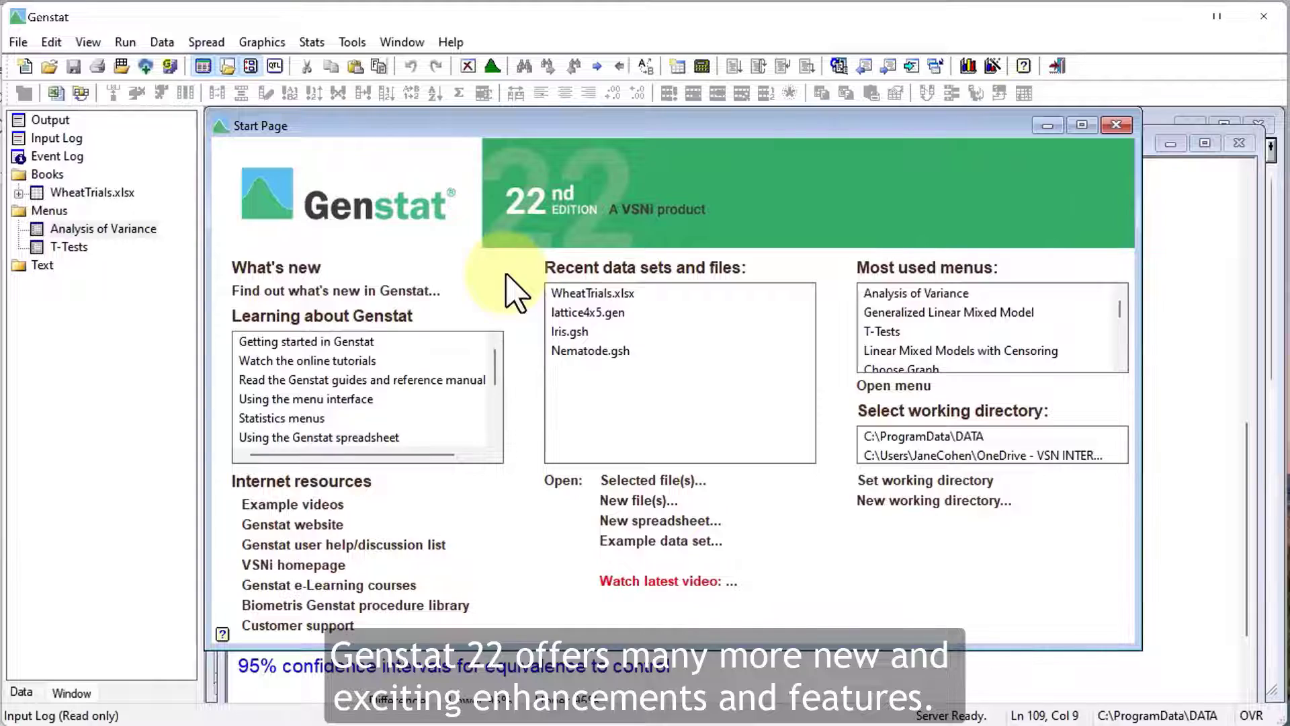
Step: Open the What's new in Genstat page from the start page and read through the 22nd Edition feature summary
left_click(415, 292)
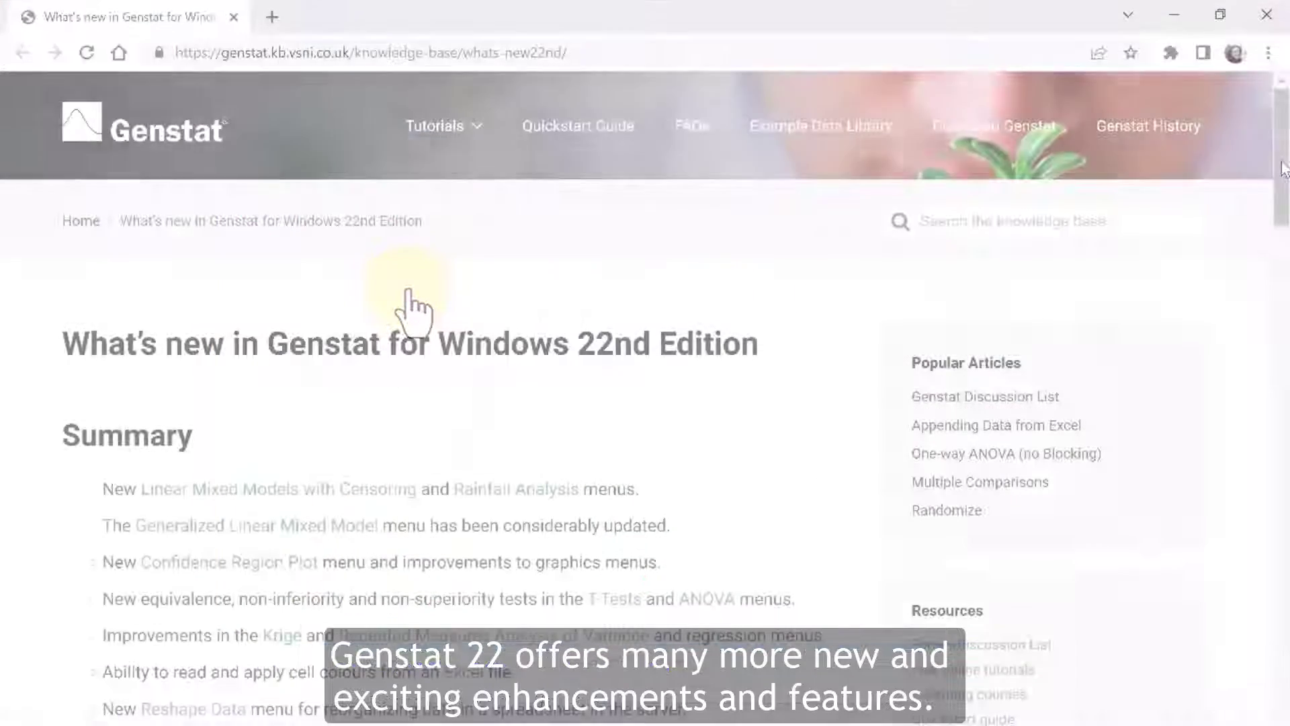
scroll(1284, 168, "down", 3)
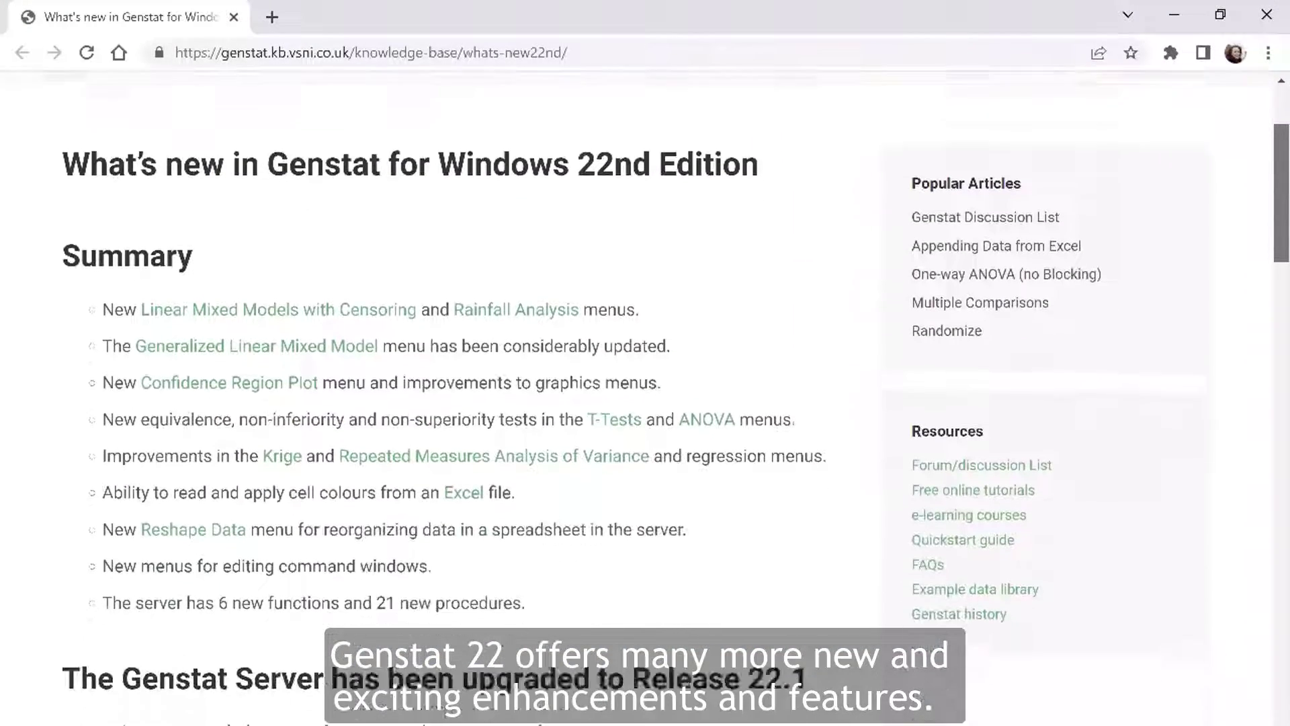
scroll(645, 403, "down", 3)
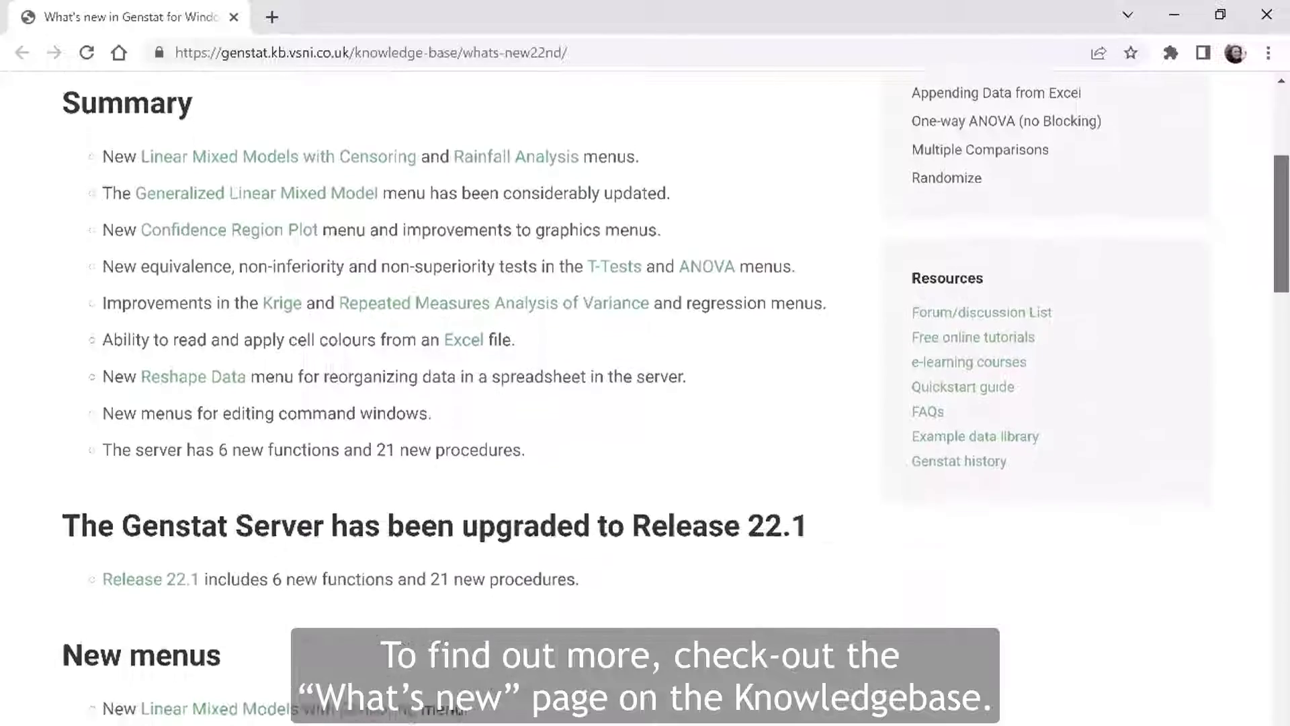
scroll(646, 403, "down", 3)
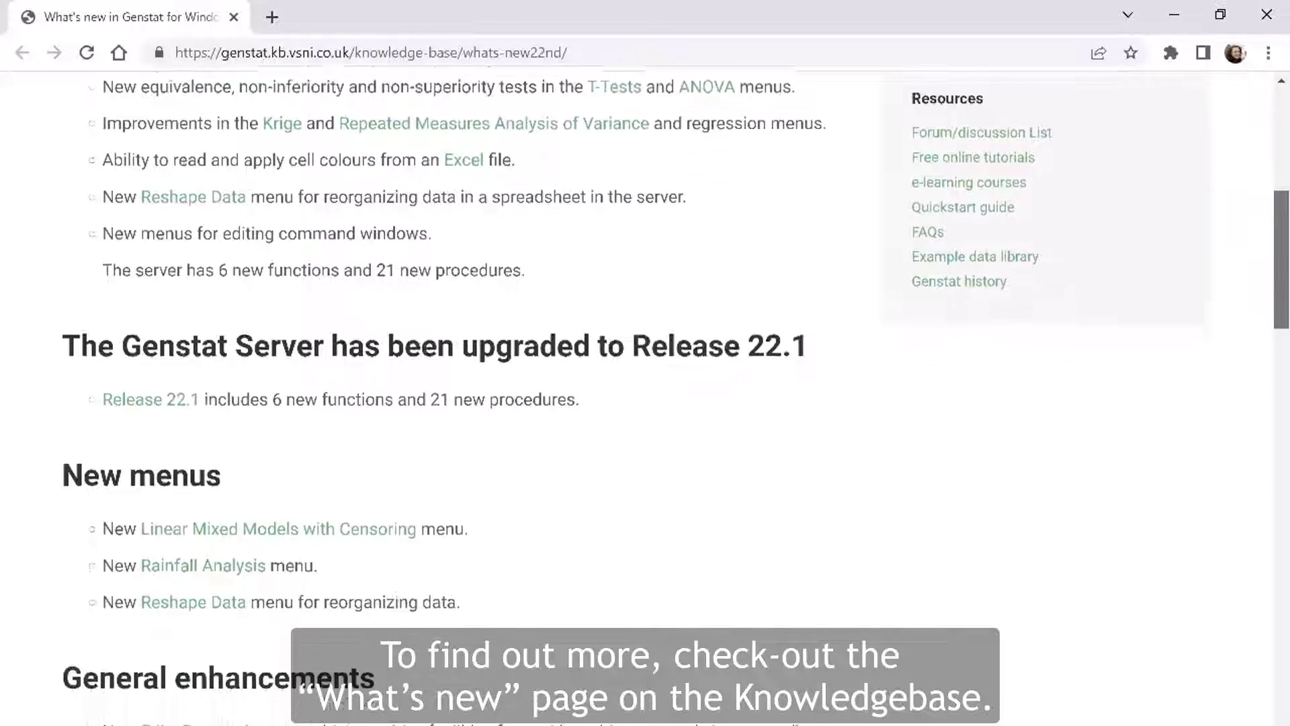